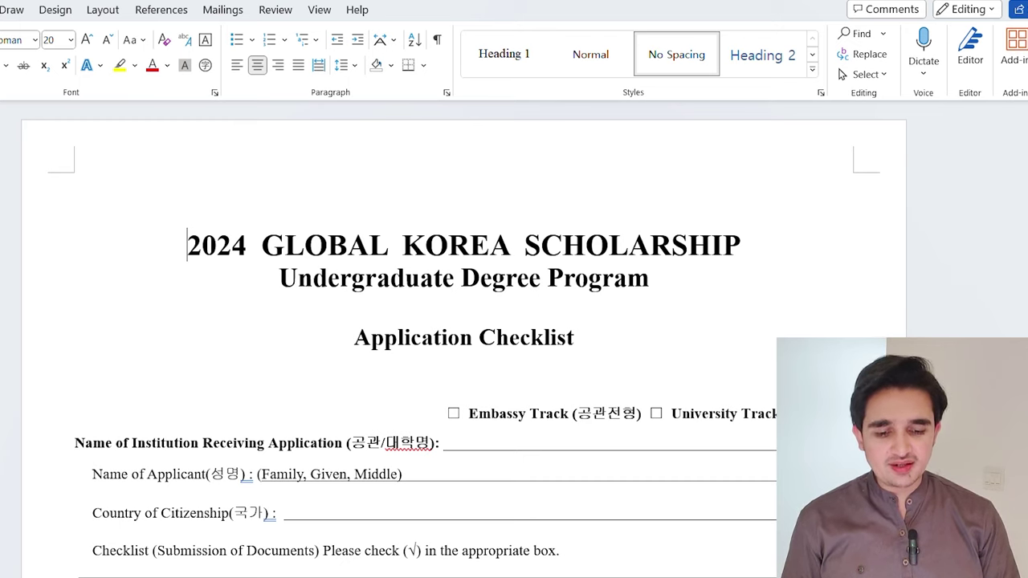
Scroll down the first page to the Application Documents checklist listing forms 1–5
{"action": "scroll", "coordinate": [464, 339], "scroll_direction": "down", "scroll_amount": 1}
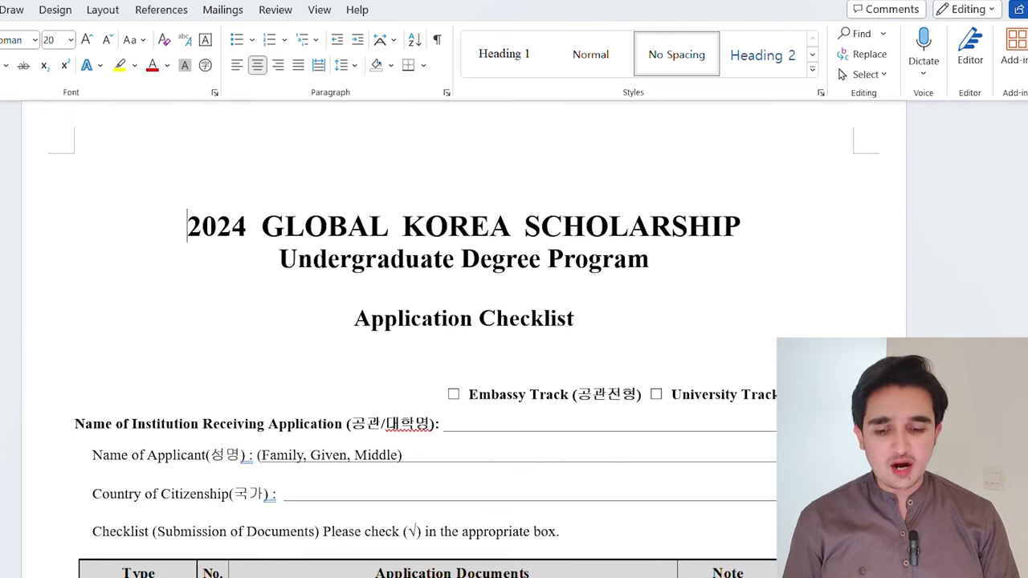
{"action": "scroll", "coordinate": [464, 339], "scroll_direction": "down", "scroll_amount": 1}
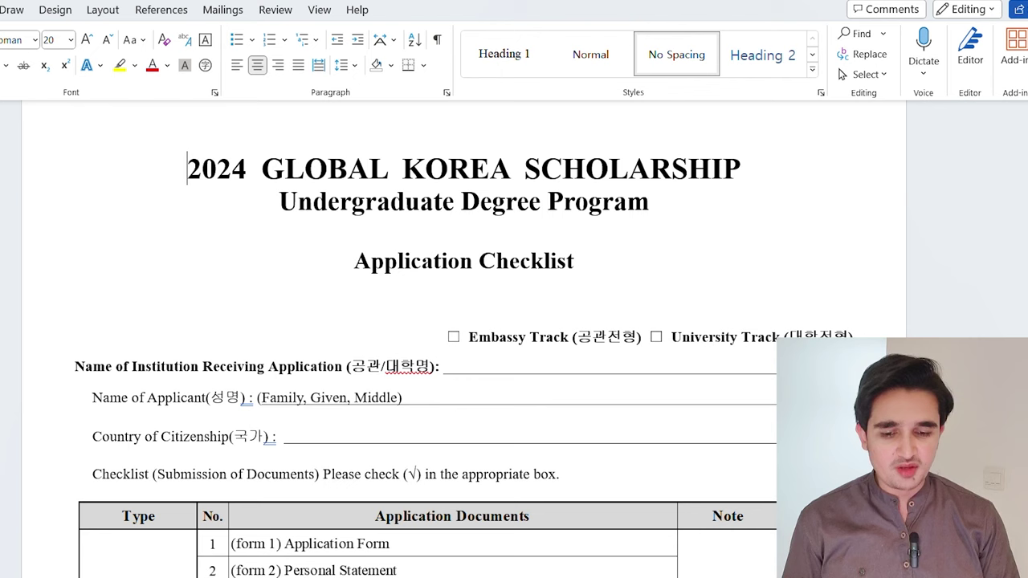
{"action": "scroll", "coordinate": [463, 339], "scroll_direction": "down", "scroll_amount": 1}
{"action": "scroll", "coordinate": [463, 339], "scroll_direction": "down", "scroll_amount": 1}
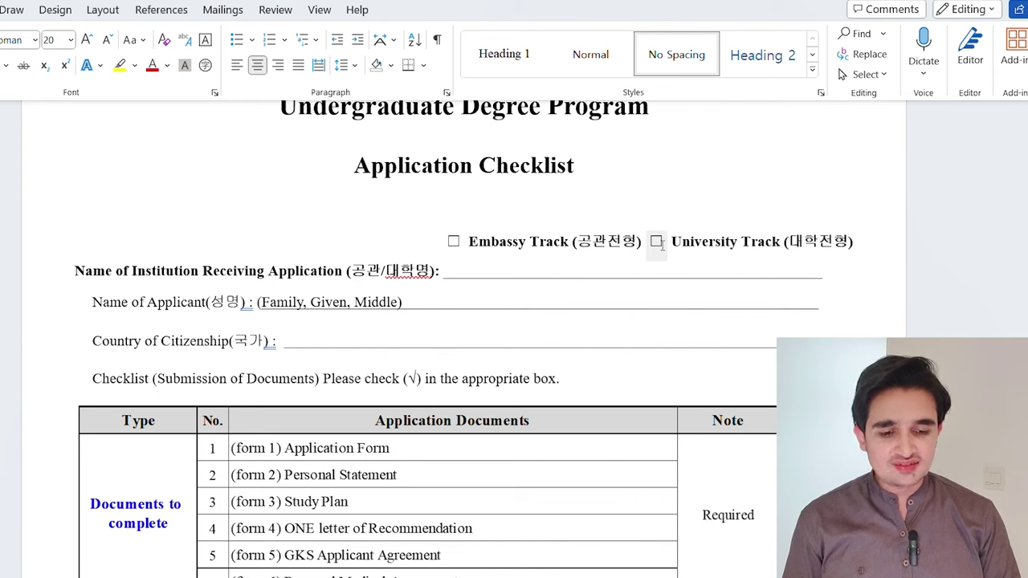
Tick University Track on the checklist and leave Embassy Track unticked
{"action": "left_click", "coordinate": [658, 242]}
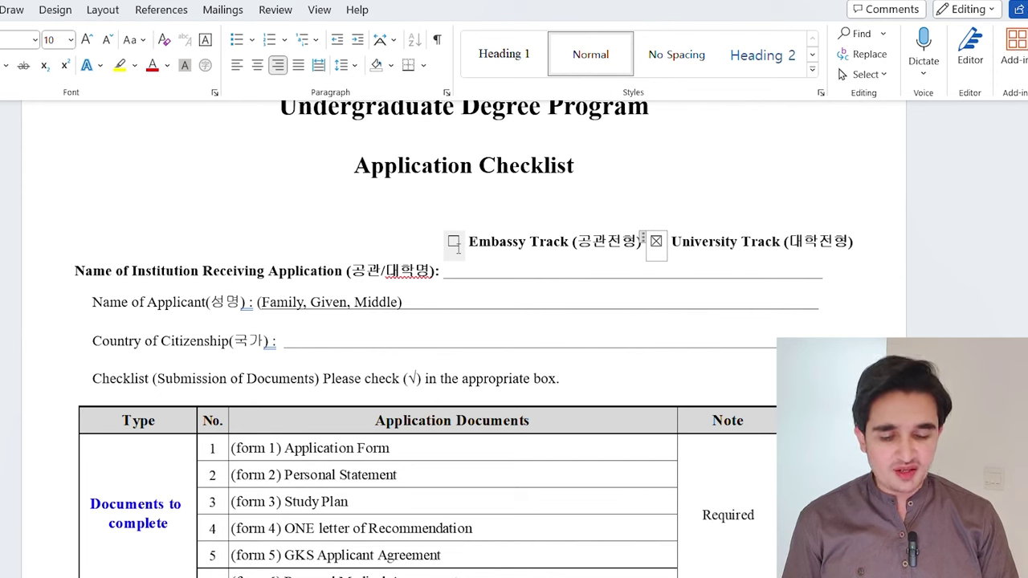
{"action": "left_click", "coordinate": [455, 243]}
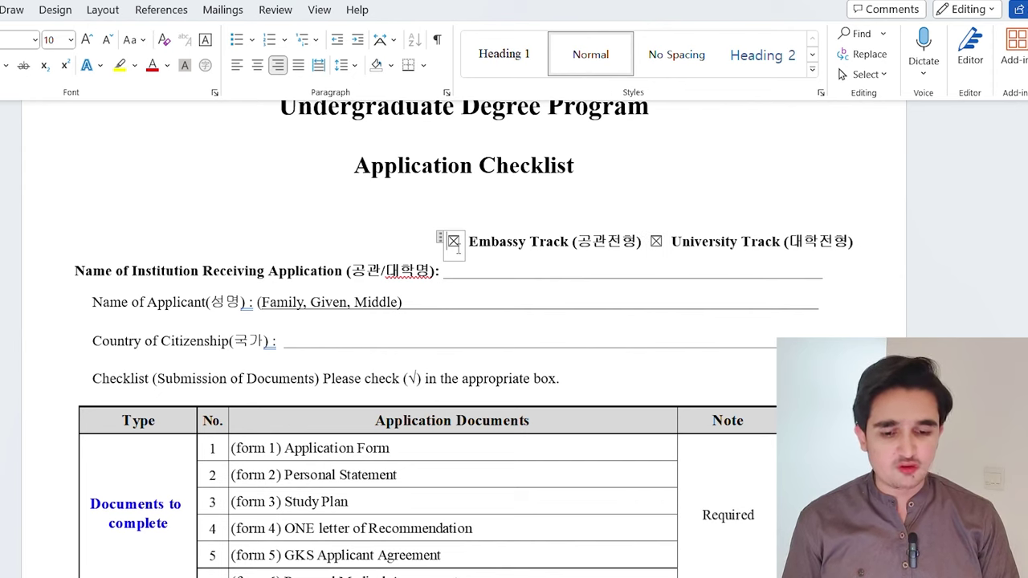
{"action": "left_click", "coordinate": [463, 247]}
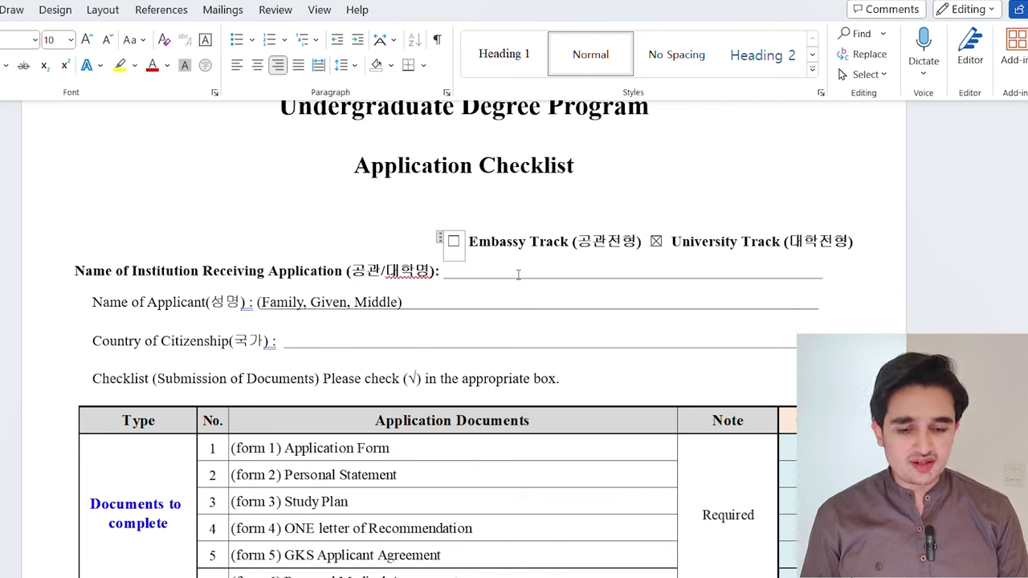
{"action": "left_click", "coordinate": [441, 306]}
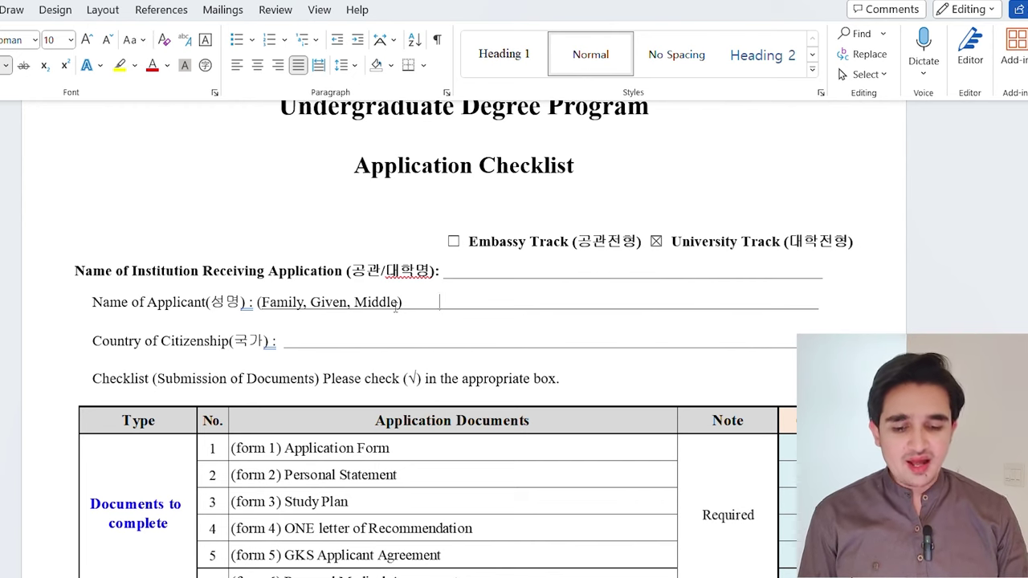
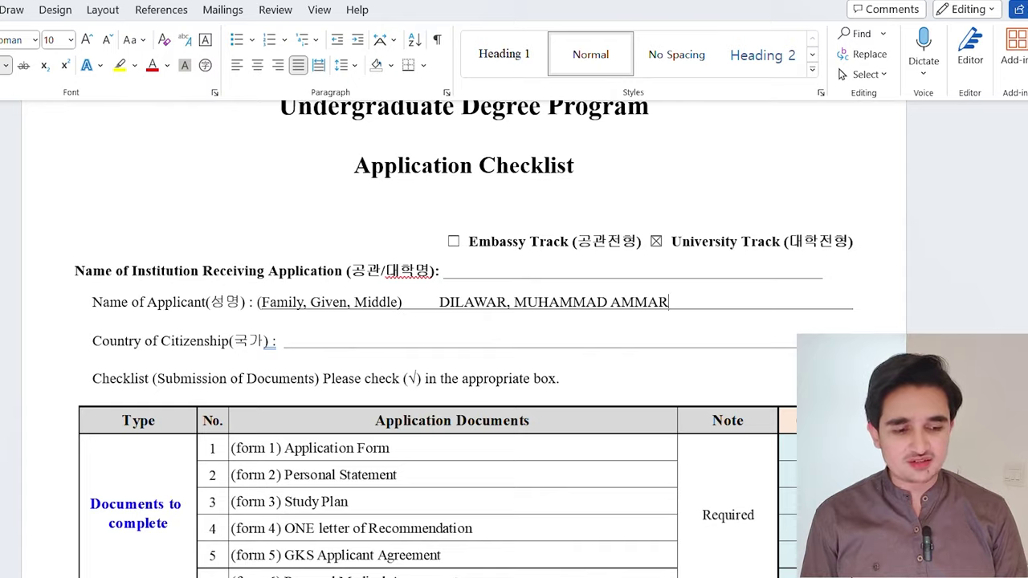
Scroll past the checklist to Form 1's Application Track and Type of Application sections
{"action": "scroll", "coordinate": [464, 345], "scroll_direction": "down", "scroll_amount": 3}
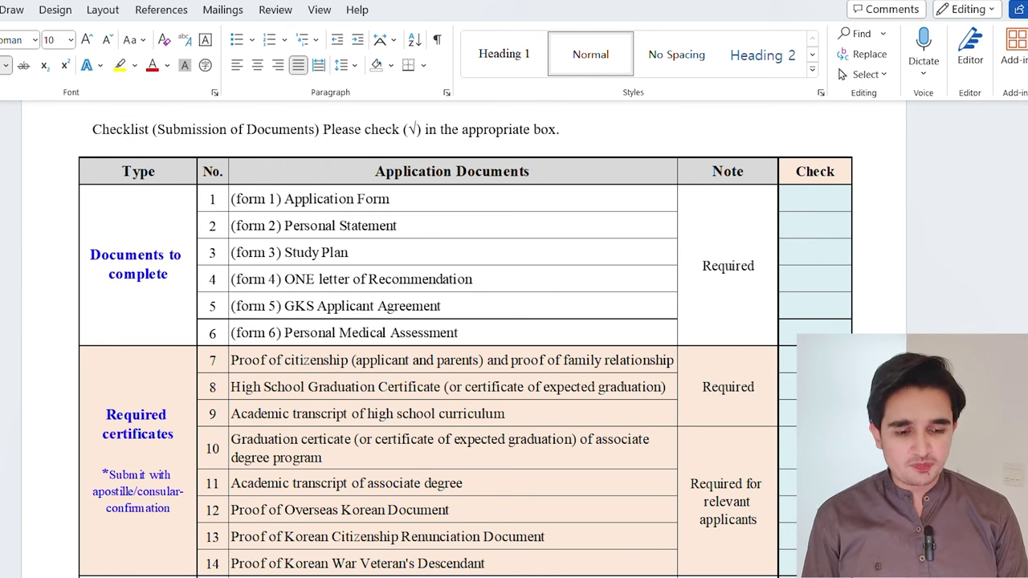
{"action": "scroll", "coordinate": [464, 345], "scroll_direction": "down", "scroll_amount": 3}
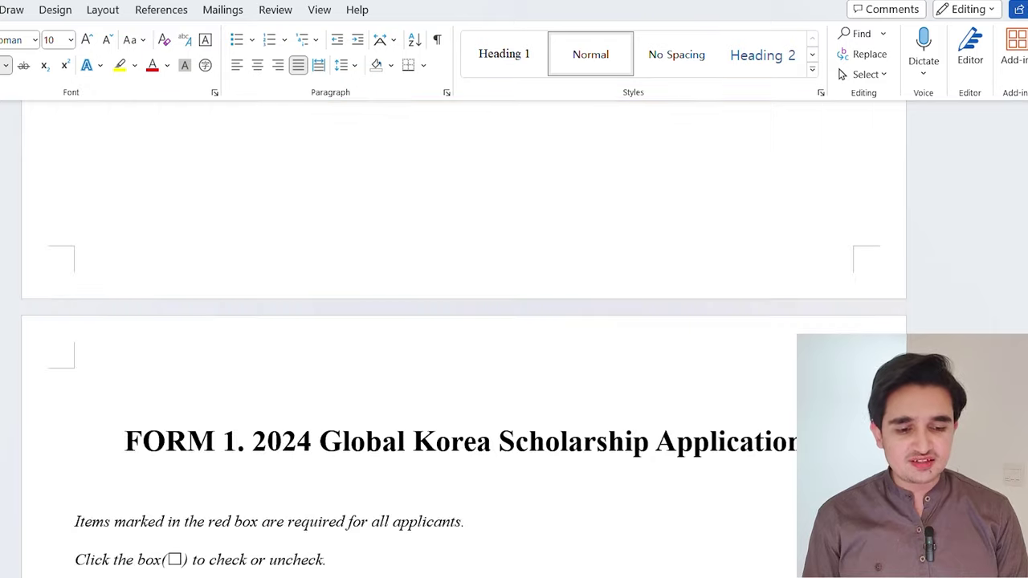
{"action": "scroll", "coordinate": [464, 346], "scroll_direction": "down", "scroll_amount": 2}
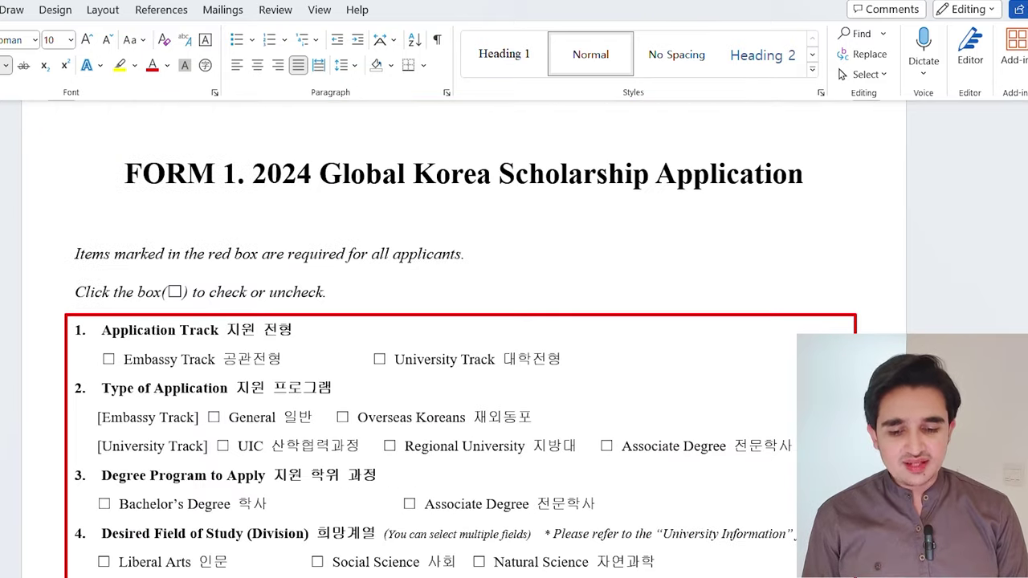
{"action": "scroll", "coordinate": [461, 341], "scroll_direction": "down", "scroll_amount": 2}
{"action": "scroll", "coordinate": [461, 340], "scroll_direction": "up", "scroll_amount": 1}
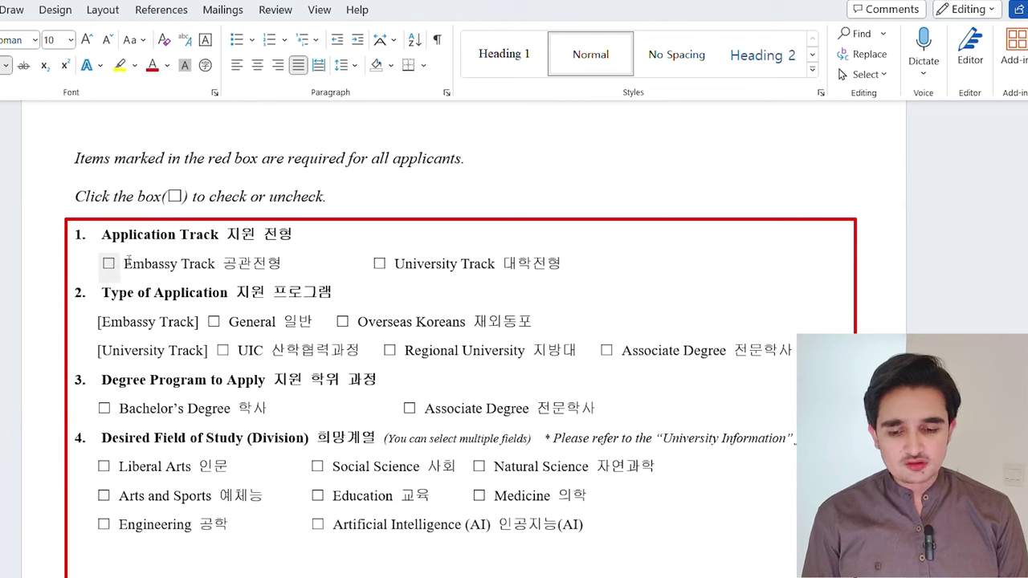
Choose University Track as the application track on Form 1
{"action": "left_click", "coordinate": [387, 269]}
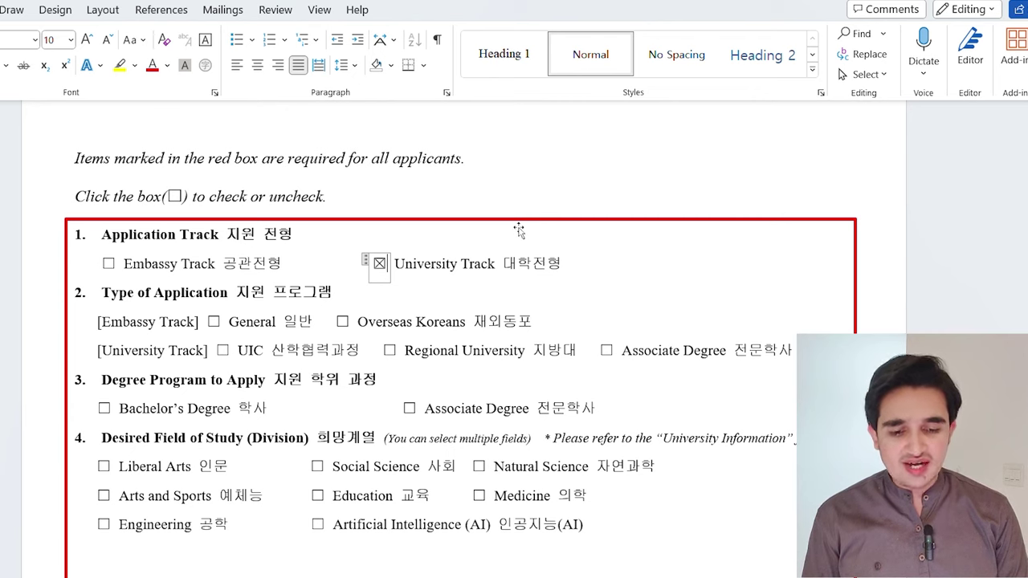
{"action": "left_click", "coordinate": [513, 231]}
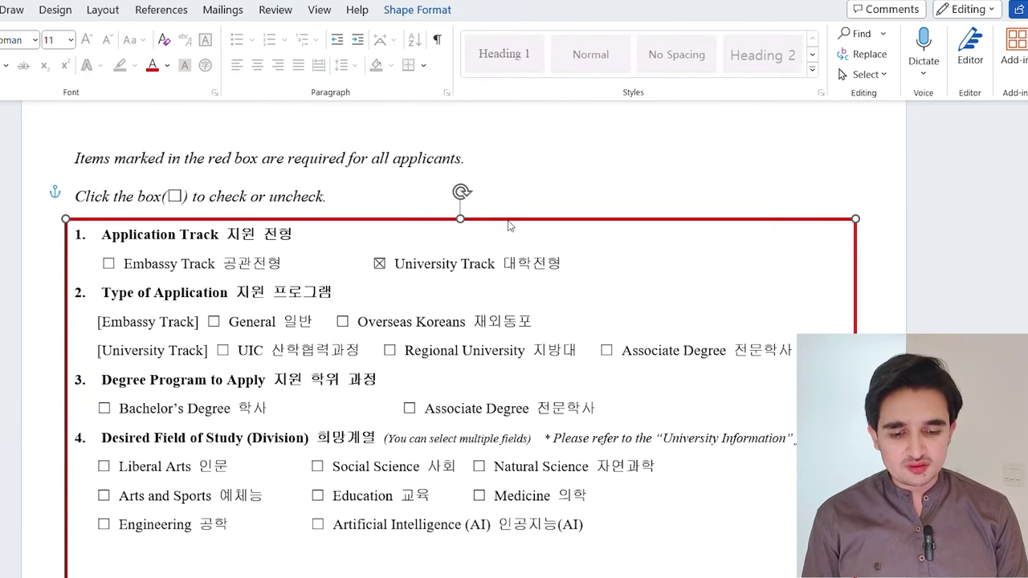
{"action": "left_click", "coordinate": [559, 215]}
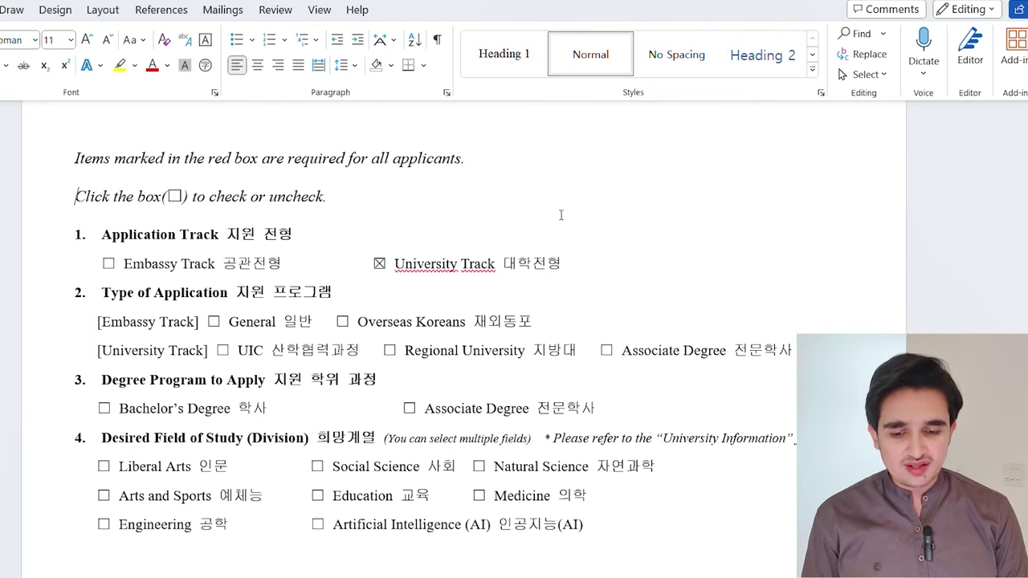
{"action": "key", "text": "Home"}
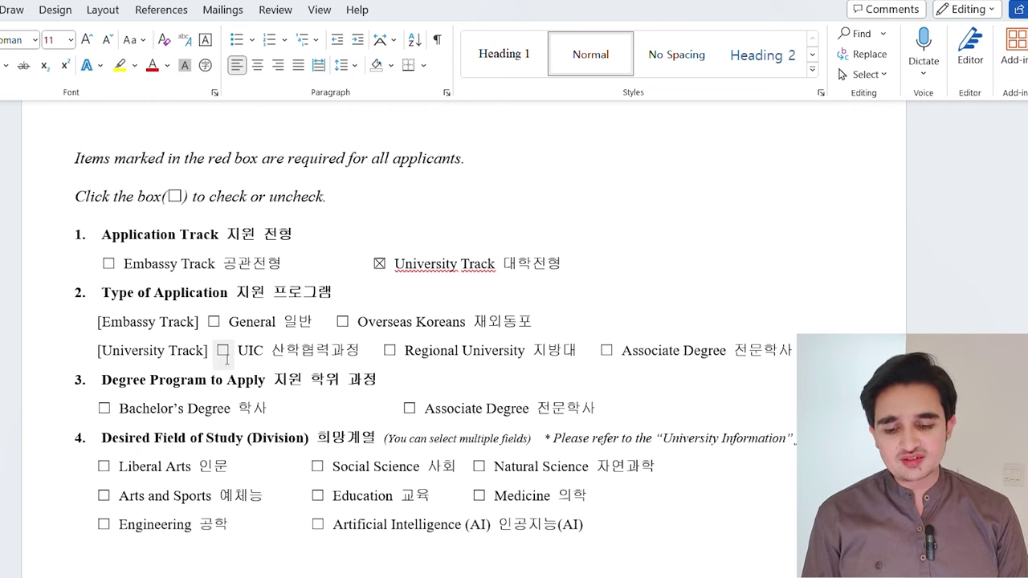
Tick UIC, Bachelor's Degree and Engineering as the program, degree and field of study
{"action": "left_click", "coordinate": [222, 351]}
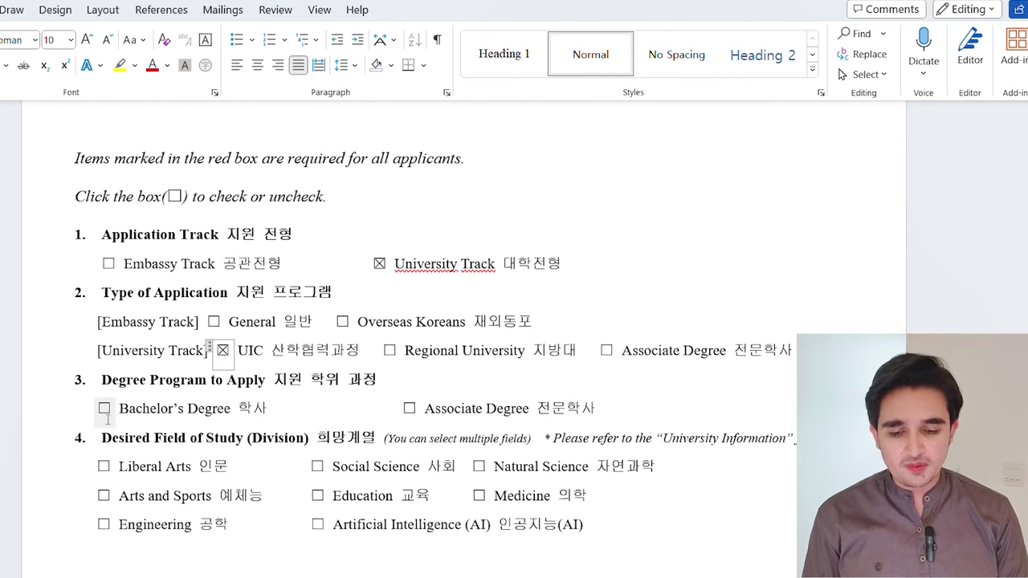
{"action": "left_click", "coordinate": [104, 409]}
{"action": "scroll", "coordinate": [410, 338], "scroll_direction": "down", "scroll_amount": 2}
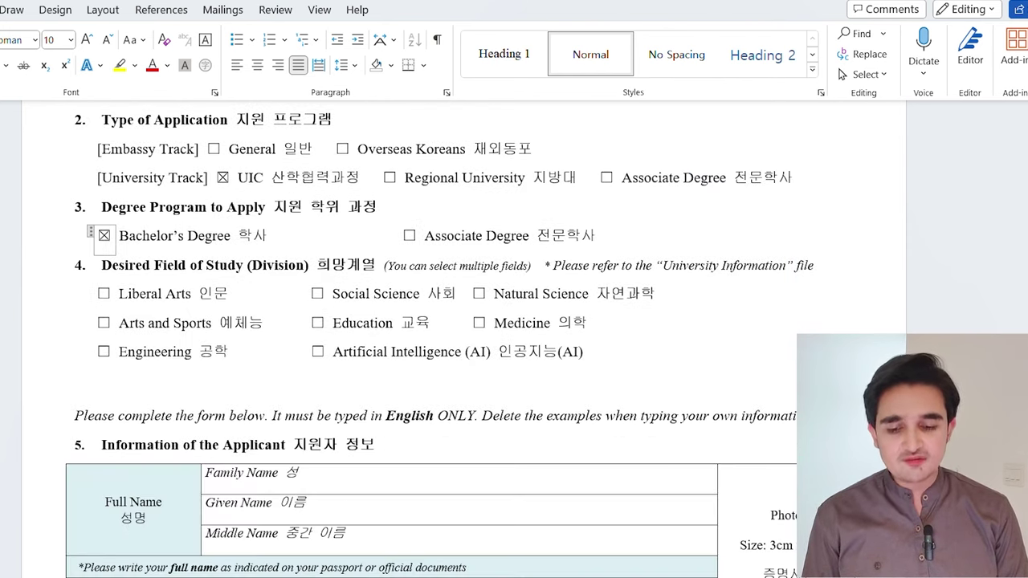
{"action": "scroll", "coordinate": [409, 337], "scroll_direction": "down", "scroll_amount": 1}
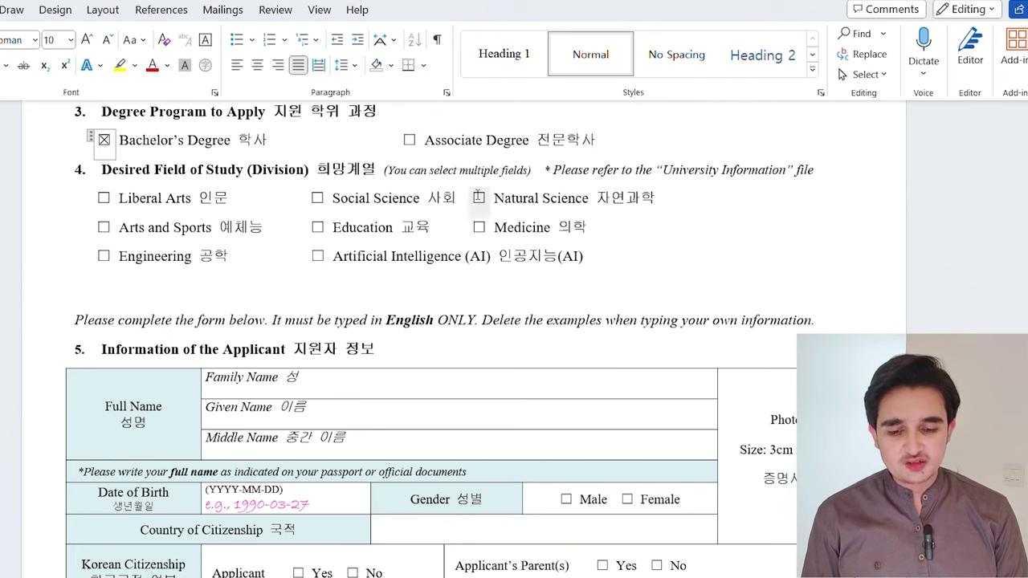
{"action": "left_click", "coordinate": [103, 257]}
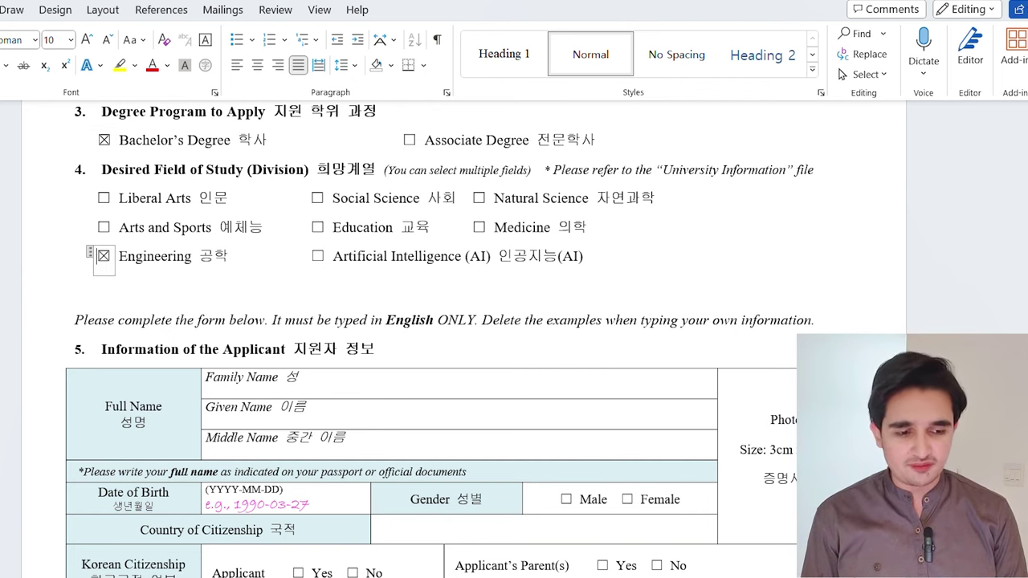
{"action": "scroll", "coordinate": [284, 196], "scroll_direction": "down", "scroll_amount": 2}
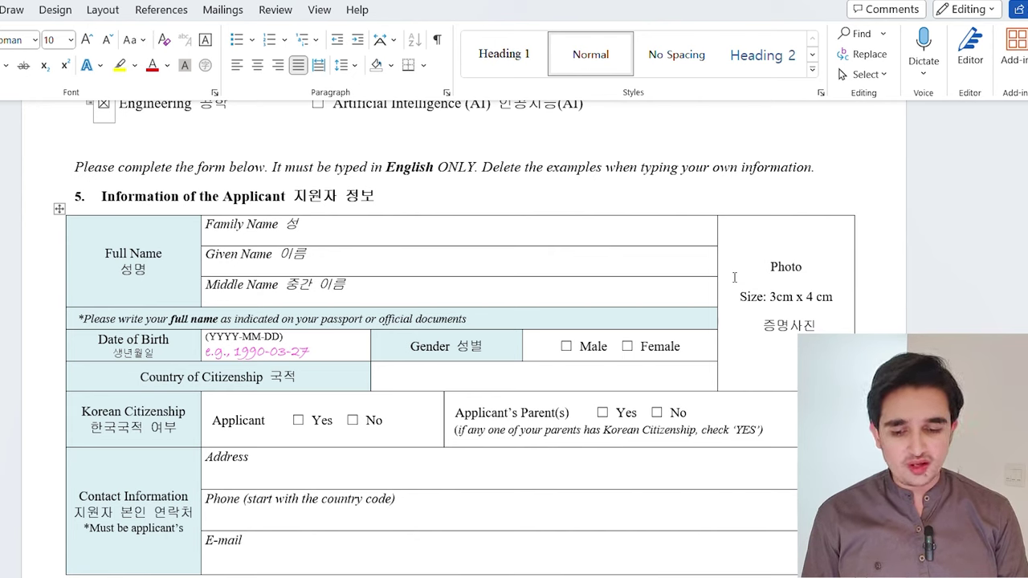
Replace the example Date of Birth with 1993-01-01 in the applicant information table
{"action": "left_click", "coordinate": [324, 359]}
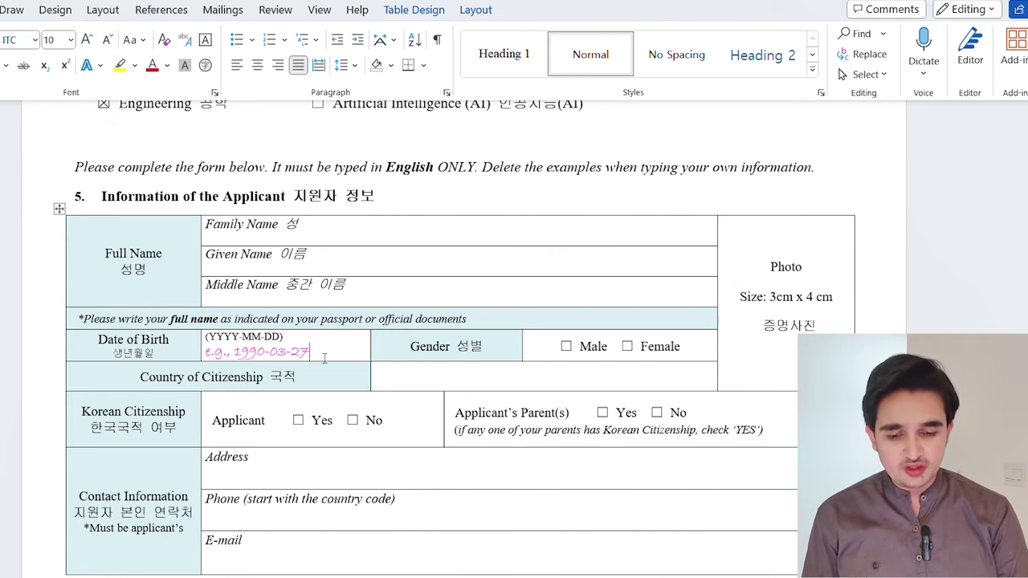
{"action": "key", "text": "BackSpace"}
{"action": "key", "text": "BackSpace"}
{"action": "key", "text": "BackSpace"}
{"action": "key", "text": "BackSpace"}
{"action": "key", "text": "BackSpace"}
{"action": "key", "text": "BackSpace"}
{"action": "key", "text": "BackSpace"}
{"action": "key", "text": "BackSpace"}
{"action": "key", "text": "BackSpace"}
{"action": "key", "text": "BackSpace"}
{"action": "key", "text": "BackSpace"}
{"action": "key", "text": "BackSpace"}
{"action": "key", "text": "BackSpace"}
{"action": "key", "text": "BackSpace"}
{"action": "key", "text": "BackSpace"}
{"action": "key", "text": "BackSpace"}
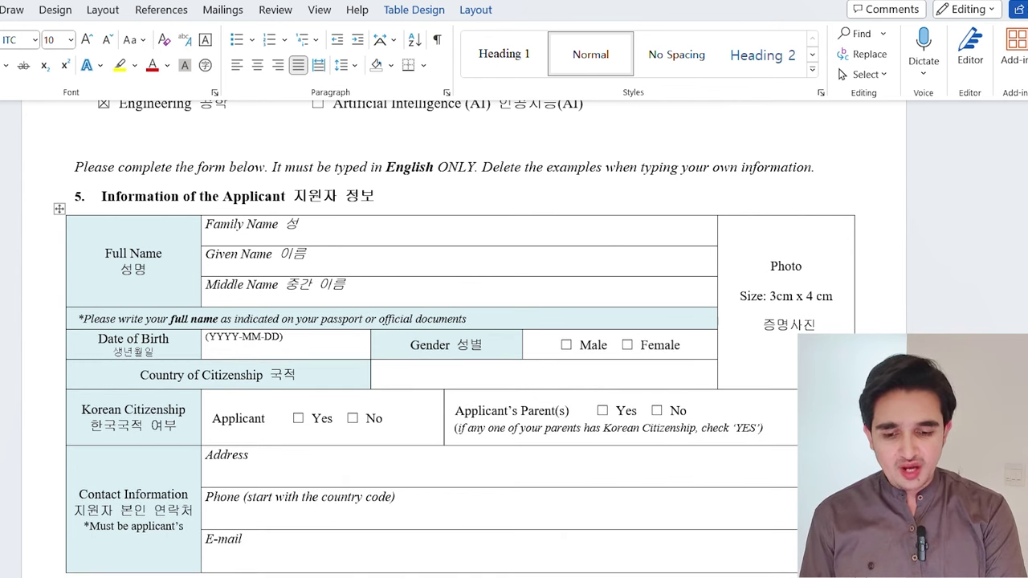
{"action": "type", "text": "199"}
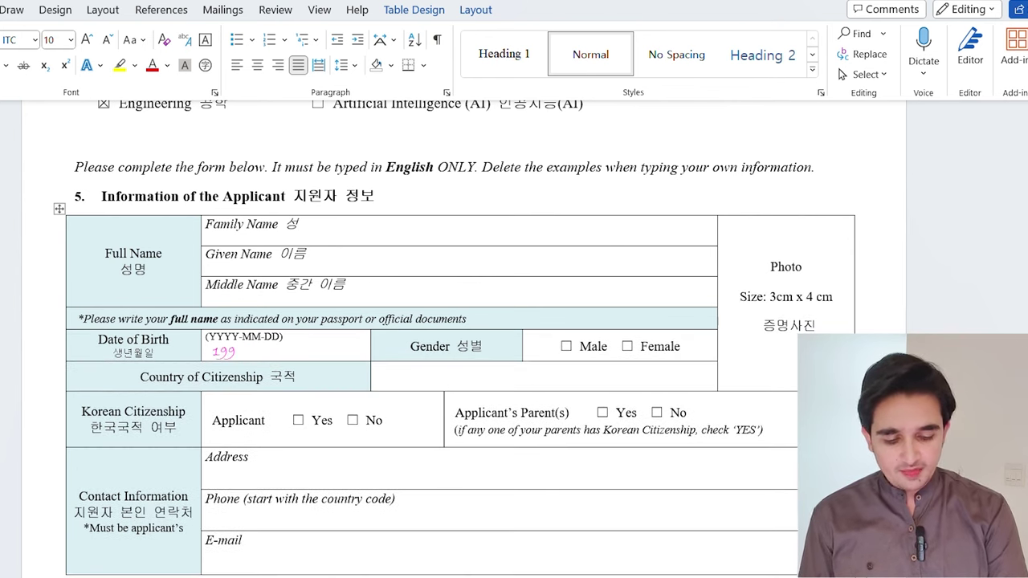
{"action": "type", "text": "3-01"}
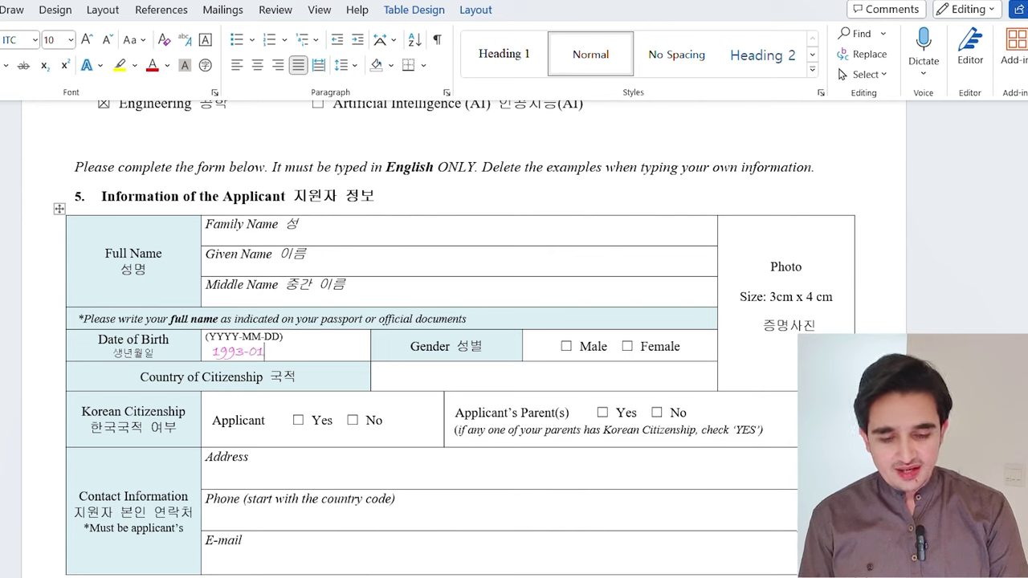
{"action": "type", "text": "-01"}
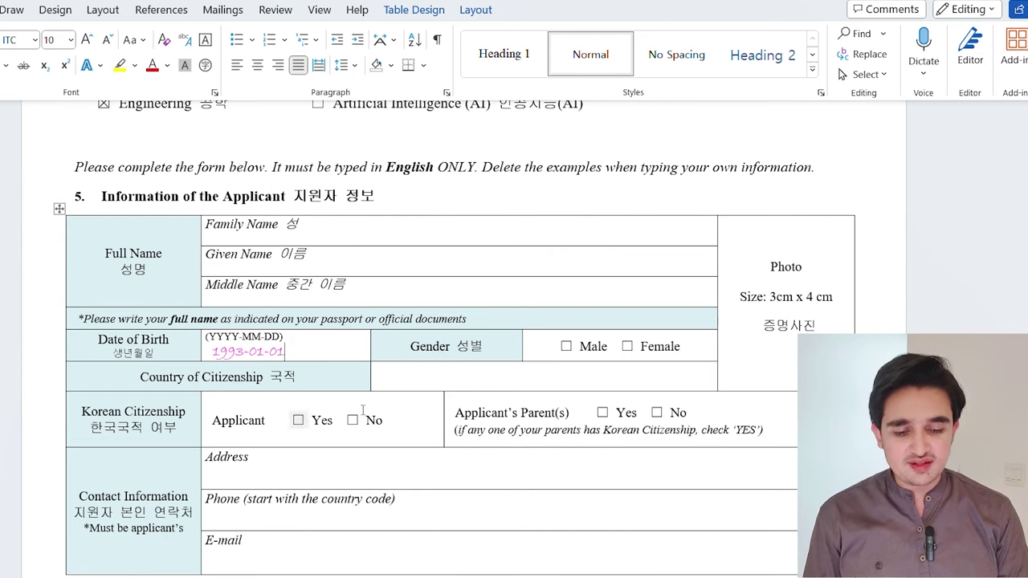
{"action": "scroll", "coordinate": [528, 299], "scroll_direction": "down", "scroll_amount": 3}
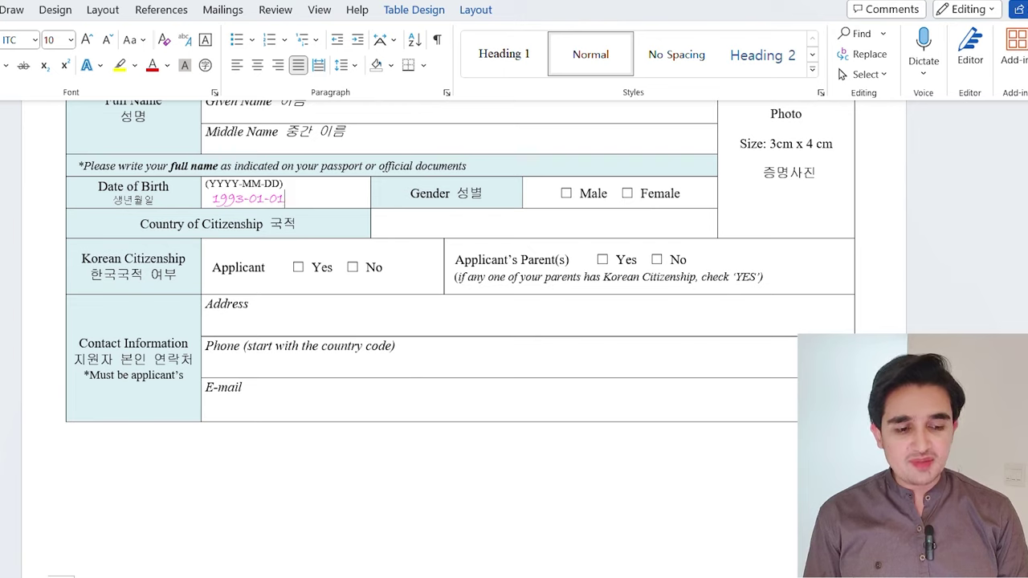
Scroll through sections 6 and 7 to section 8, Academic Transcript / Grades
{"action": "scroll", "coordinate": [338, 290], "scroll_direction": "down", "scroll_amount": 3}
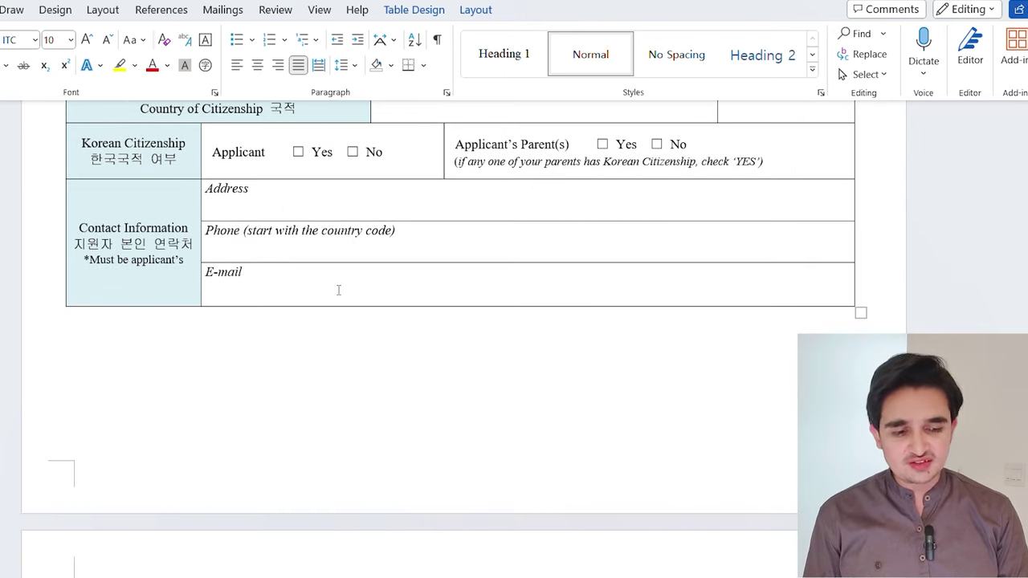
{"action": "scroll", "coordinate": [338, 290], "scroll_direction": "down", "scroll_amount": 3}
{"action": "scroll", "coordinate": [338, 290], "scroll_direction": "up", "scroll_amount": 5}
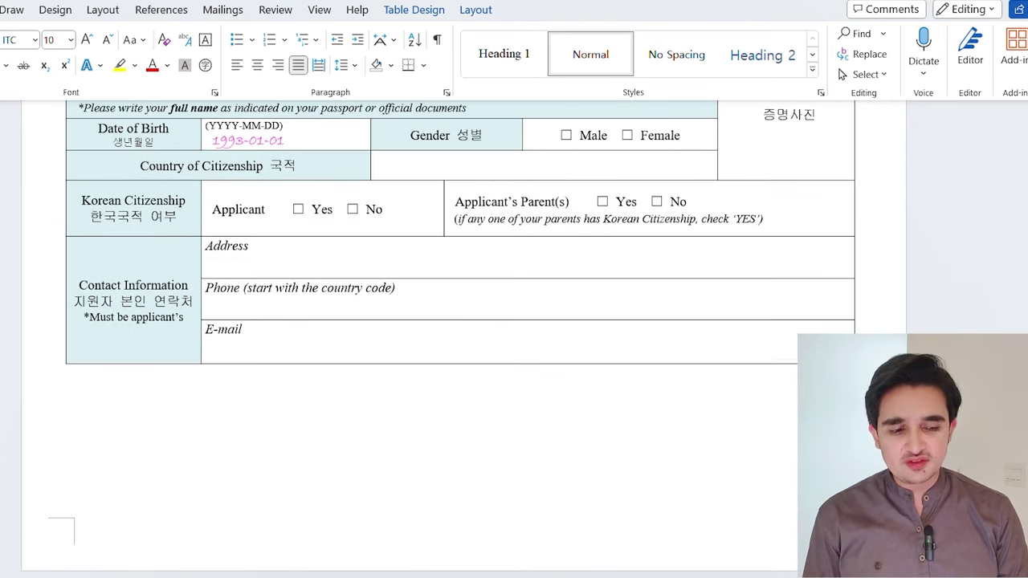
{"action": "scroll", "coordinate": [438, 337], "scroll_direction": "down", "scroll_amount": 5}
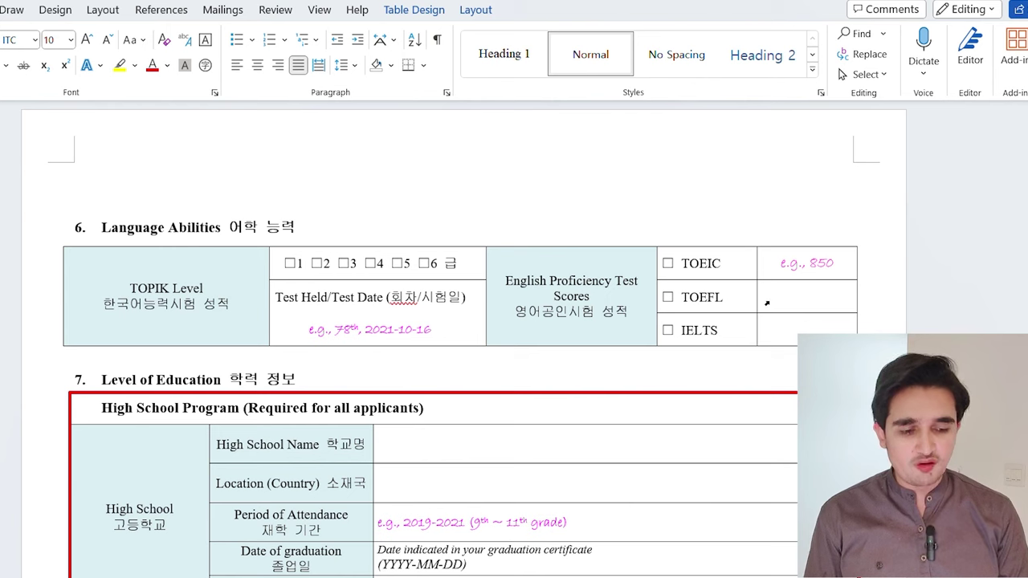
{"action": "scroll", "coordinate": [228, 220], "scroll_direction": "down", "scroll_amount": 3}
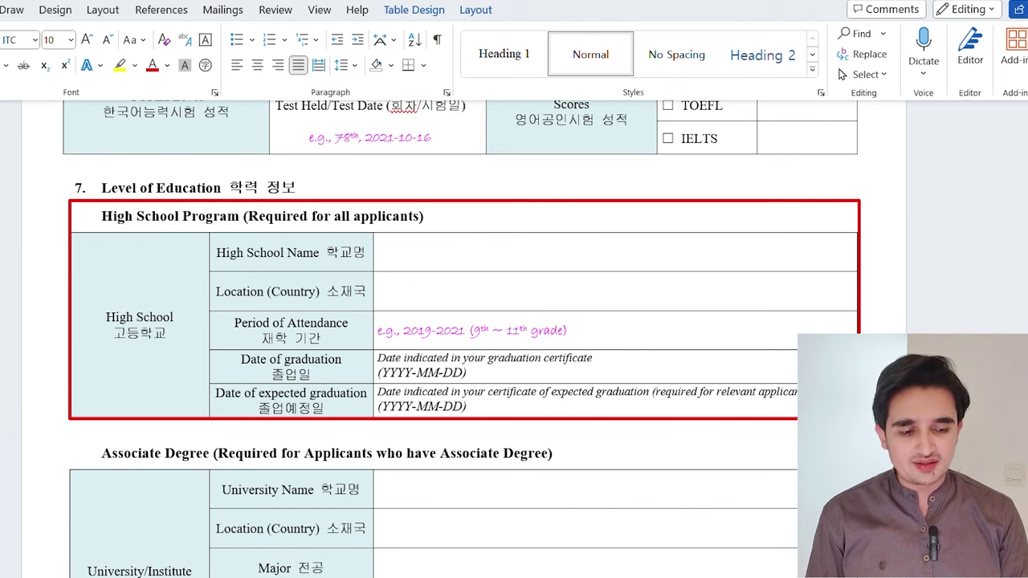
{"action": "scroll", "coordinate": [463, 338], "scroll_direction": "down", "scroll_amount": 3}
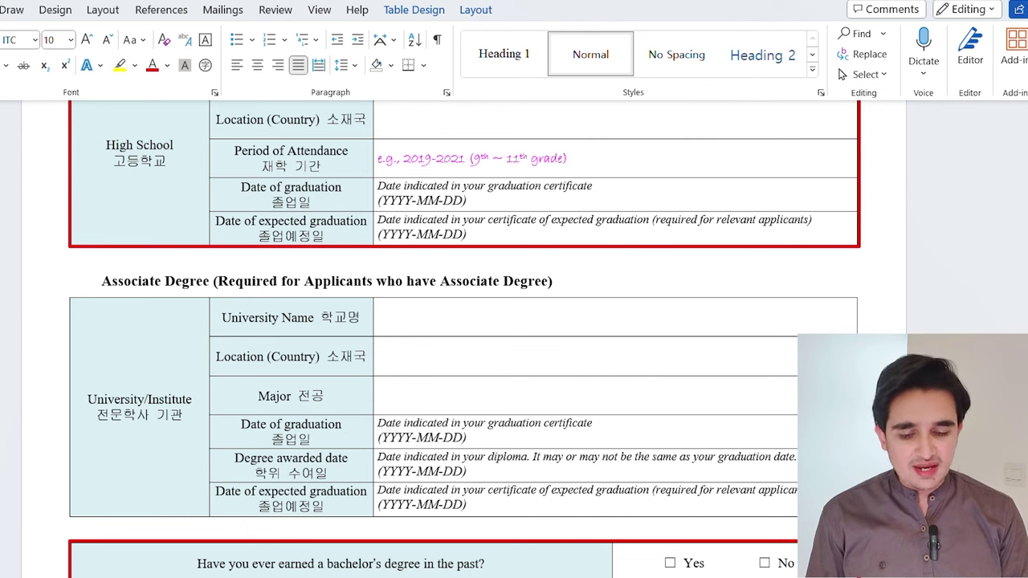
{"action": "scroll", "coordinate": [347, 197], "scroll_direction": "down", "scroll_amount": 8}
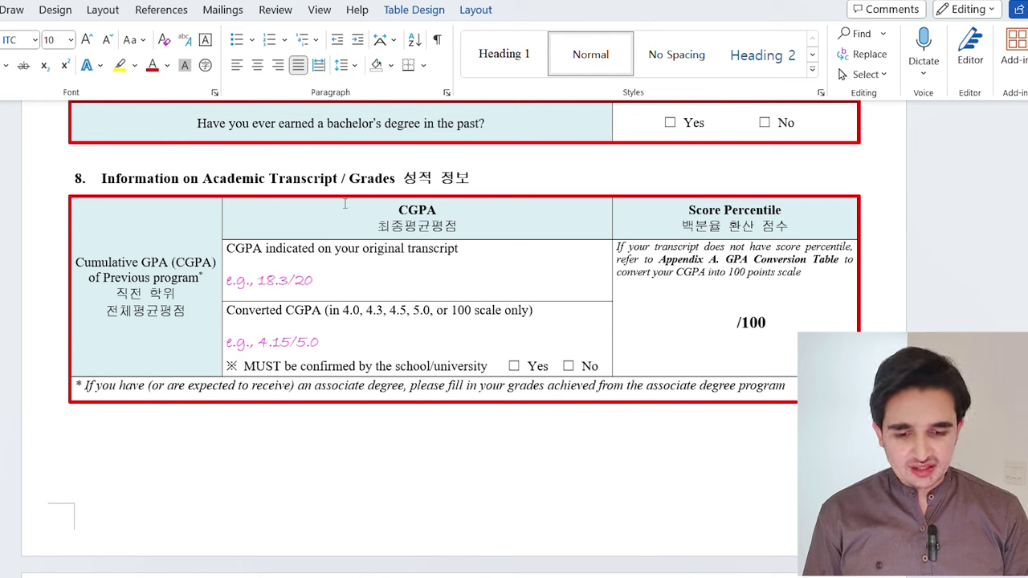
Replace the example original CGPA with 990/1100
{"action": "left_click", "coordinate": [342, 286]}
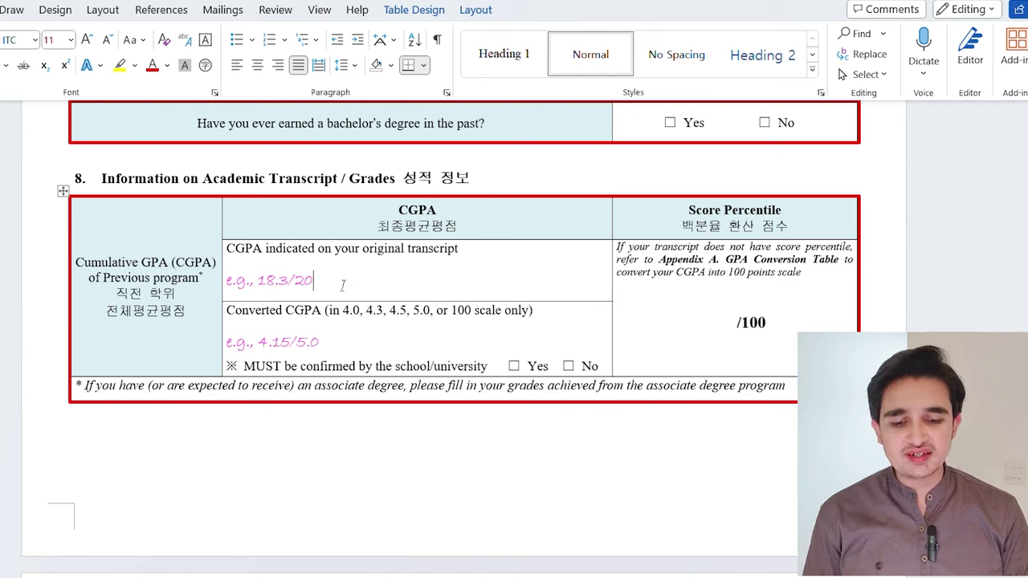
{"action": "key", "text": "BackSpace"}
{"action": "key", "text": "BackSpace"}
{"action": "key", "text": "BackSpace"}
{"action": "key", "text": "BackSpace"}
{"action": "key", "text": "BackSpace"}
{"action": "key", "text": "BackSpace"}
{"action": "key", "text": "BackSpace"}
{"action": "key", "text": "BackSpace"}
{"action": "key", "text": "BackSpace"}
{"action": "key", "text": "BackSpace"}
{"action": "key", "text": "BackSpace"}
{"action": "key", "text": "BackSpace"}
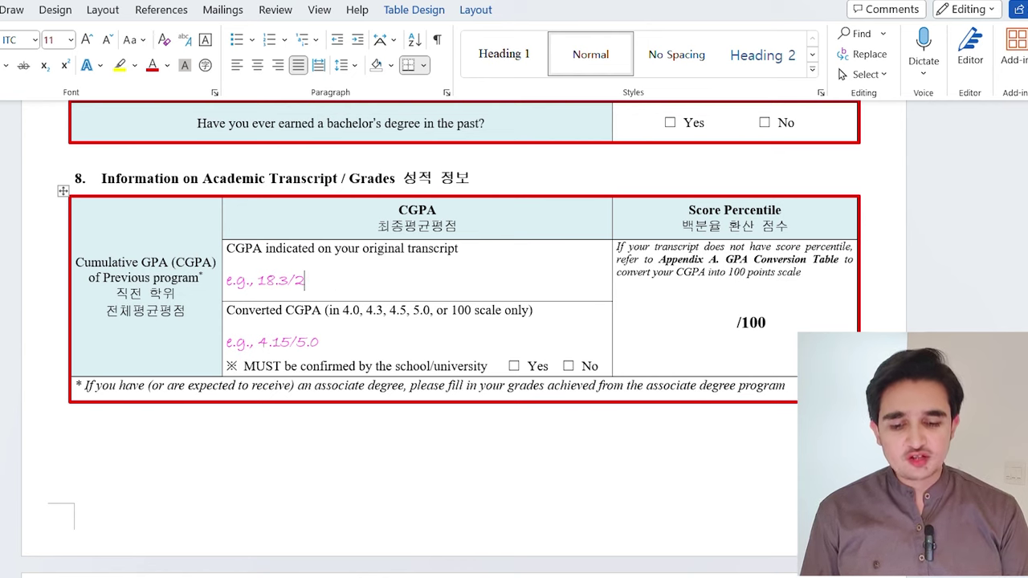
{"action": "key", "text": "BackSpace"}
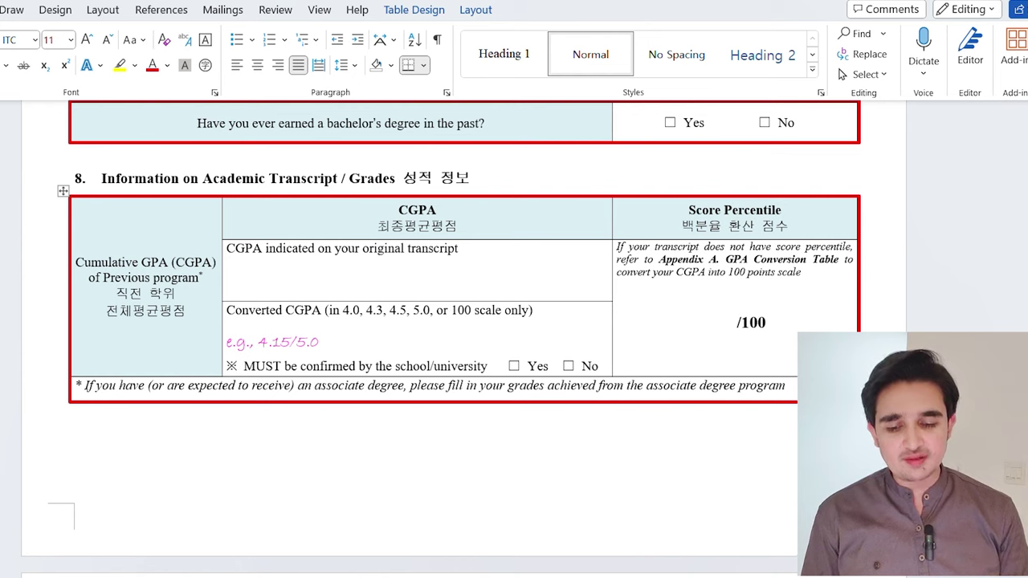
{"action": "type", "text": "990/1100"}
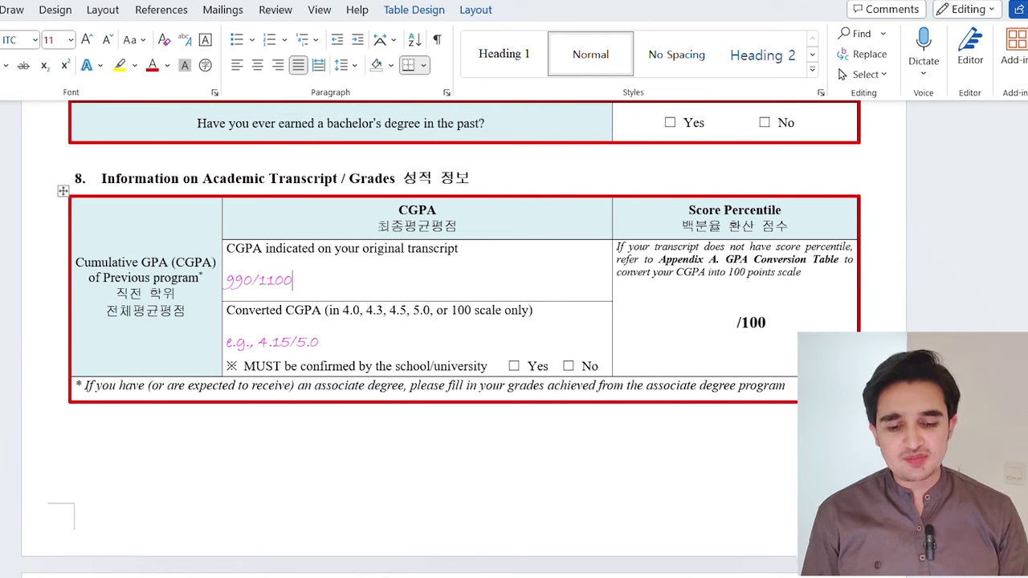
Set the converted CGPA to 90/100 and the Score Percentile to 90/100
{"action": "left_click", "coordinate": [327, 348]}
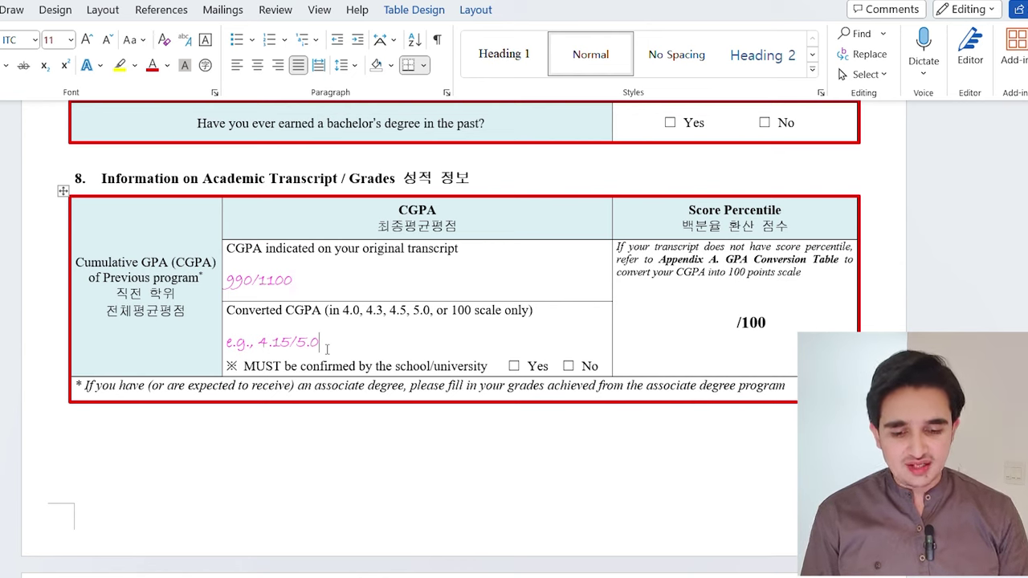
{"action": "key", "text": "BackSpace"}
{"action": "key", "text": "BackSpace"}
{"action": "key", "text": "BackSpace"}
{"action": "key", "text": "BackSpace"}
{"action": "key", "text": "BackSpace"}
{"action": "key", "text": "BackSpace"}
{"action": "key", "text": "BackSpace"}
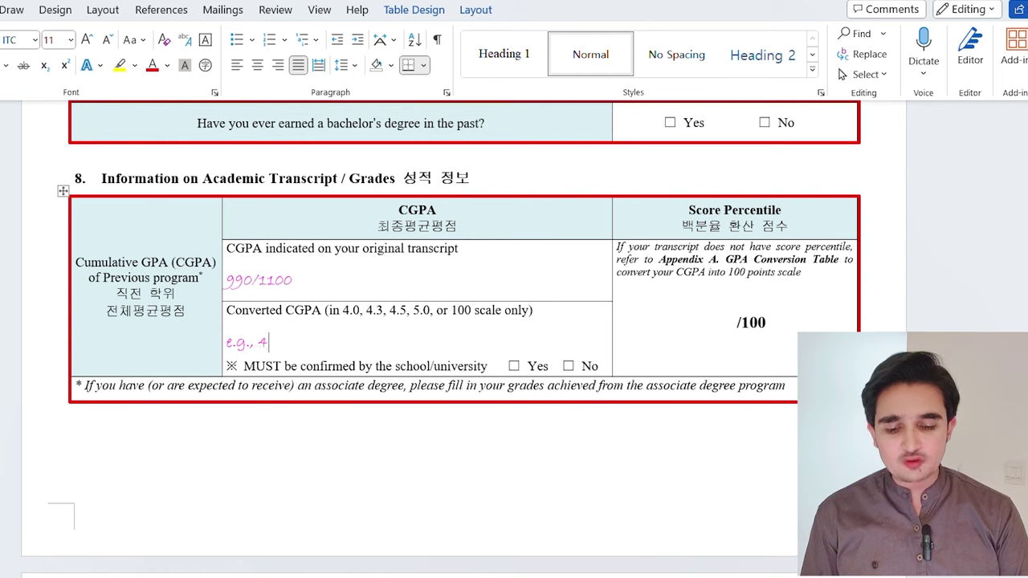
{"action": "key", "text": "BackSpace"}
{"action": "key", "text": "BackSpace"}
{"action": "key", "text": "BackSpace"}
{"action": "key", "text": "BackSpace"}
{"action": "key", "text": "BackSpace"}
{"action": "key", "text": "BackSpace"}
{"action": "key", "text": "BackSpace"}
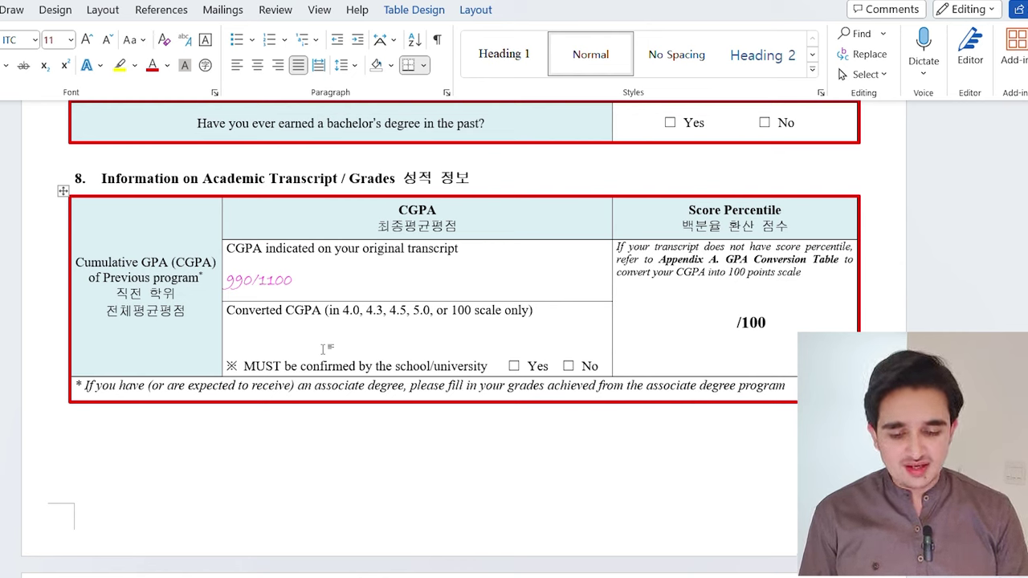
{"action": "type", "text": "90/100"}
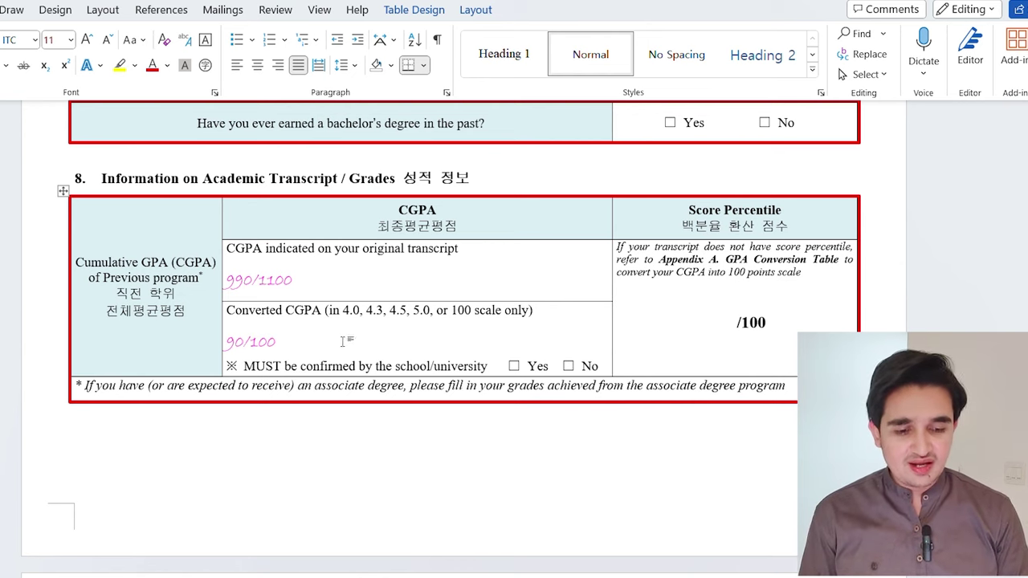
{"action": "left_click", "coordinate": [730, 324]}
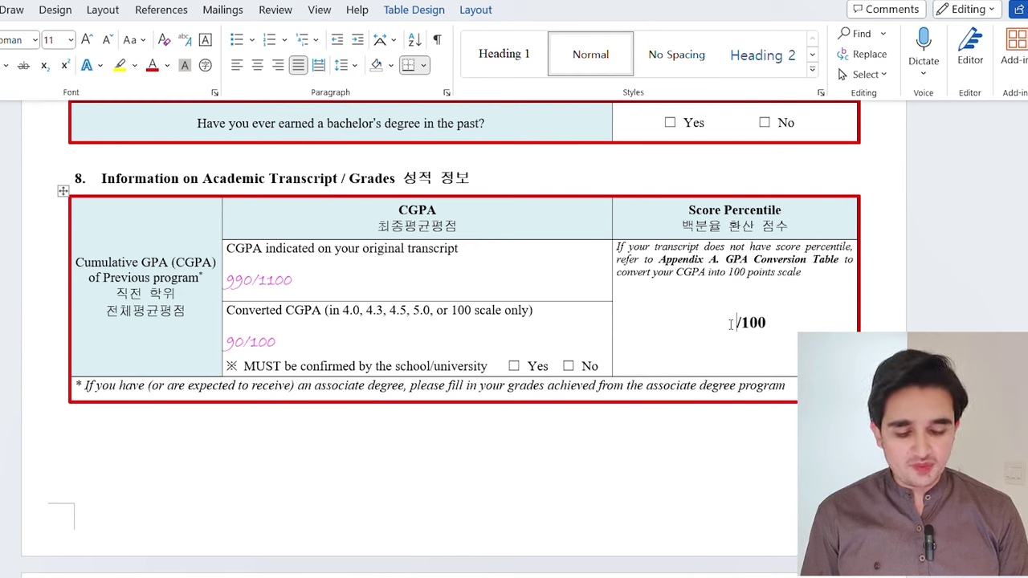
{"action": "type", "text": "90"}
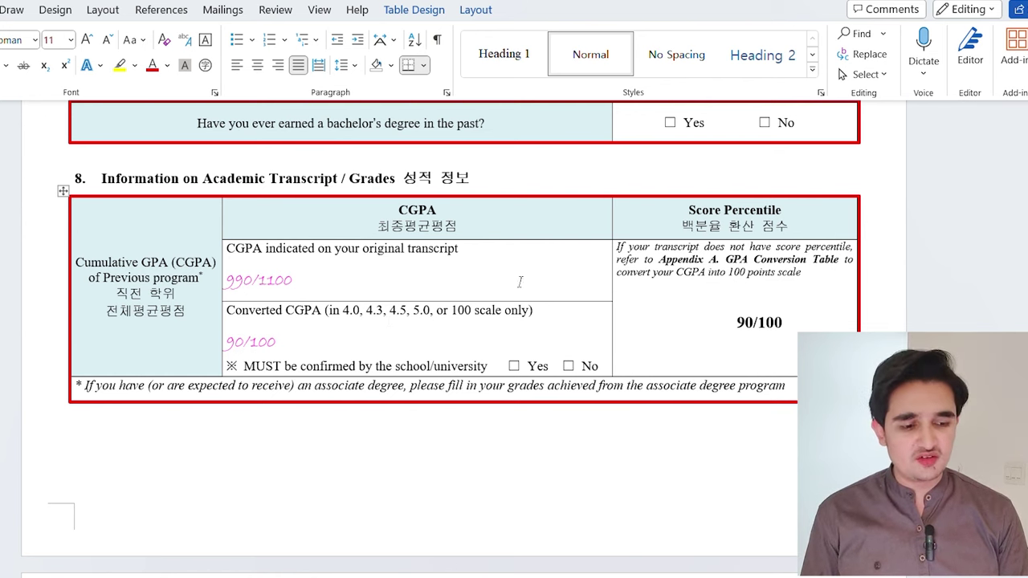
Replace the example 3.95/5.0 with 450/550 for semester 1 of years one and two
{"action": "scroll", "coordinate": [219, 215], "scroll_direction": "down", "scroll_amount": 5}
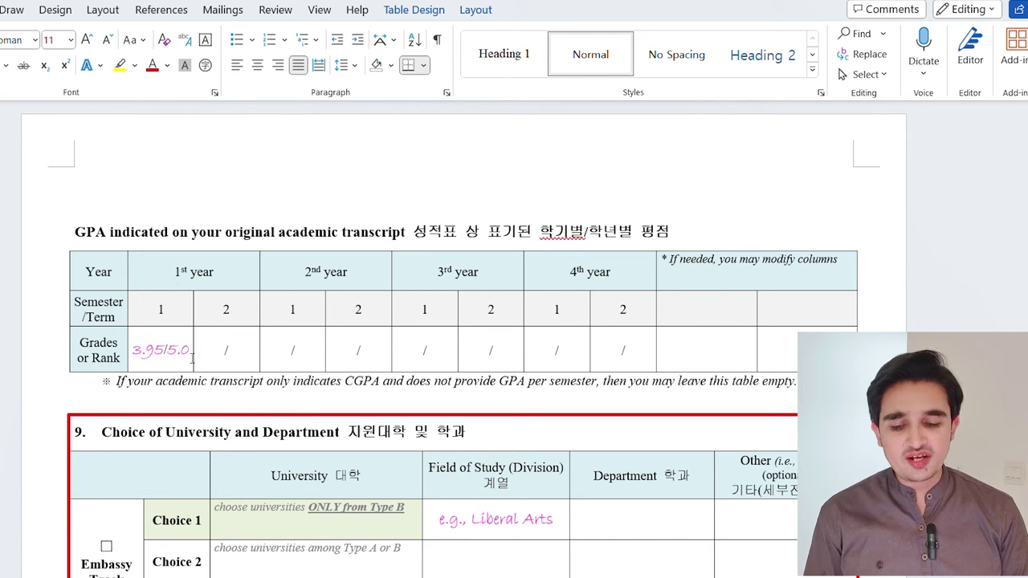
{"action": "left_click", "coordinate": [191, 359]}
{"action": "key", "text": "BackSpace"}
{"action": "key", "text": "BackSpace"}
{"action": "key", "text": "BackSpace"}
{"action": "key", "text": "BackSpace"}
{"action": "key", "text": "BackSpace"}
{"action": "key", "text": "BackSpace"}
{"action": "key", "text": "BackSpace"}
{"action": "key", "text": "BackSpace"}
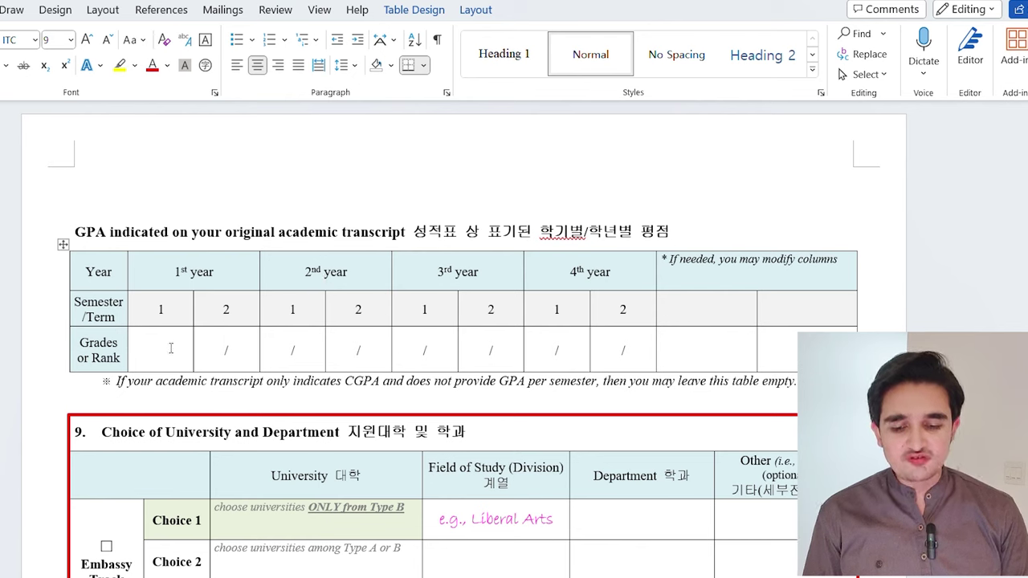
{"action": "type", "text": "45"}
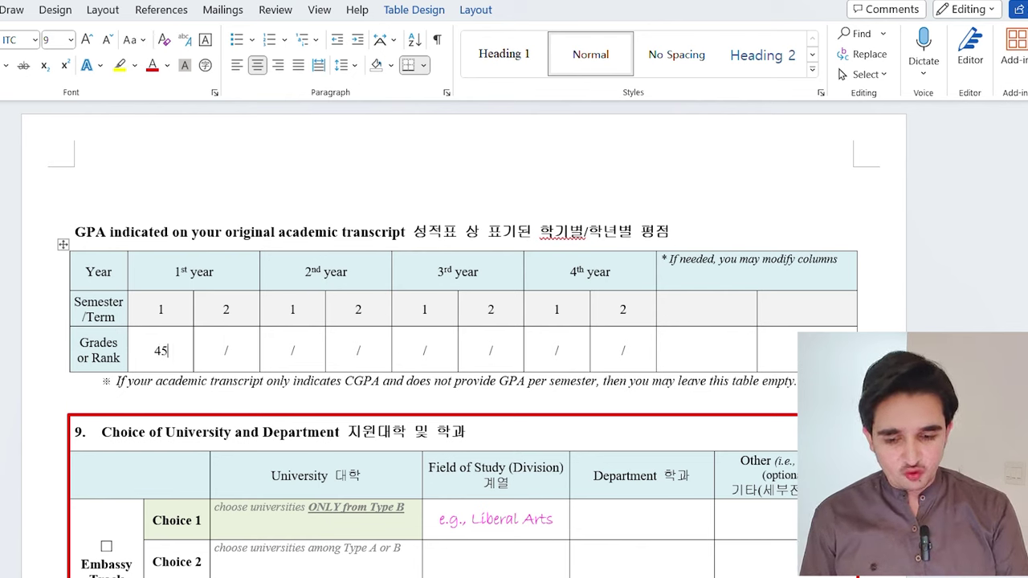
{"action": "type", "text": "0/550"}
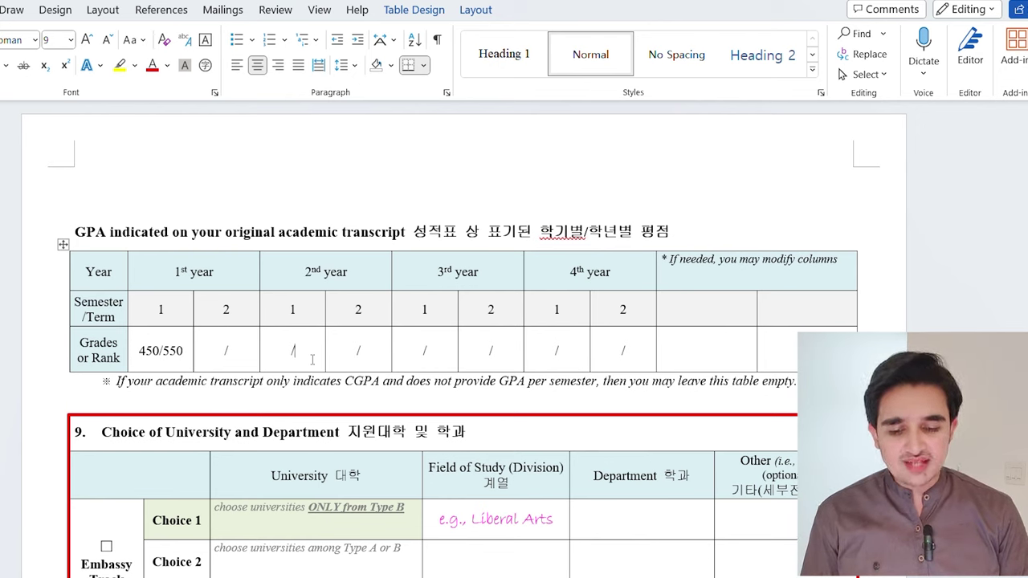
{"action": "type", "text": "4"}
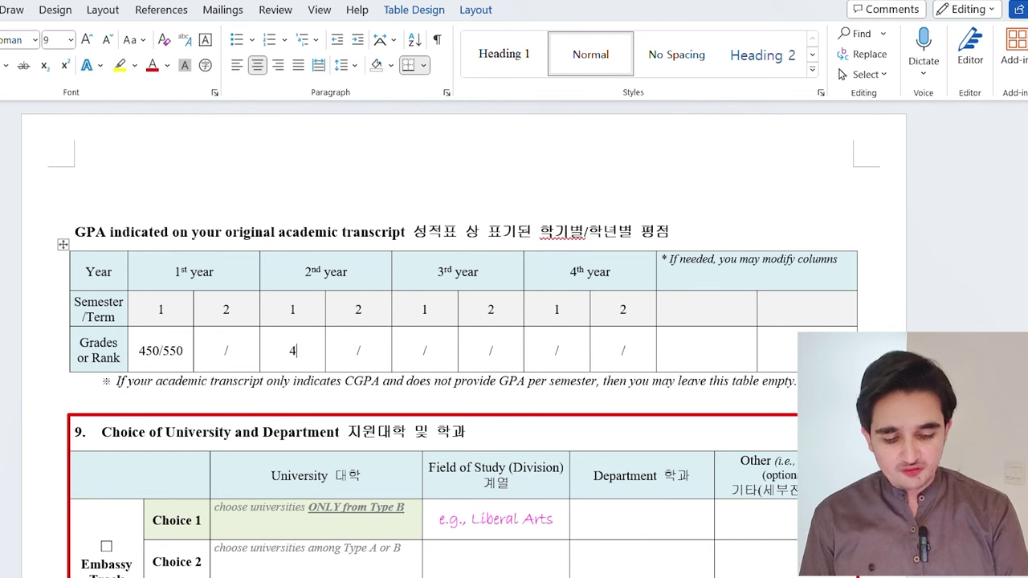
{"action": "type", "text": "50/550"}
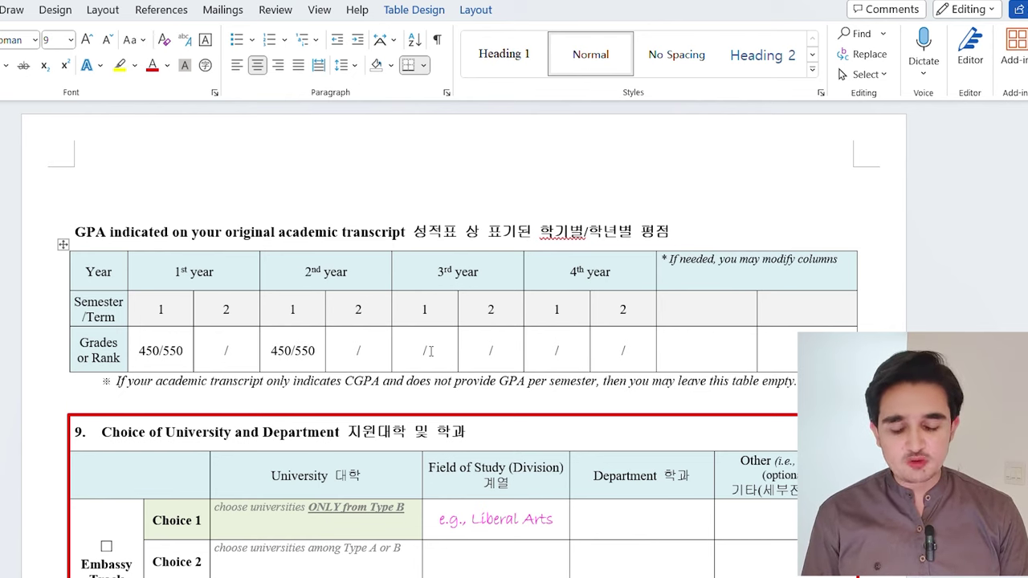
{"action": "scroll", "coordinate": [582, 337], "scroll_direction": "down", "scroll_amount": 3}
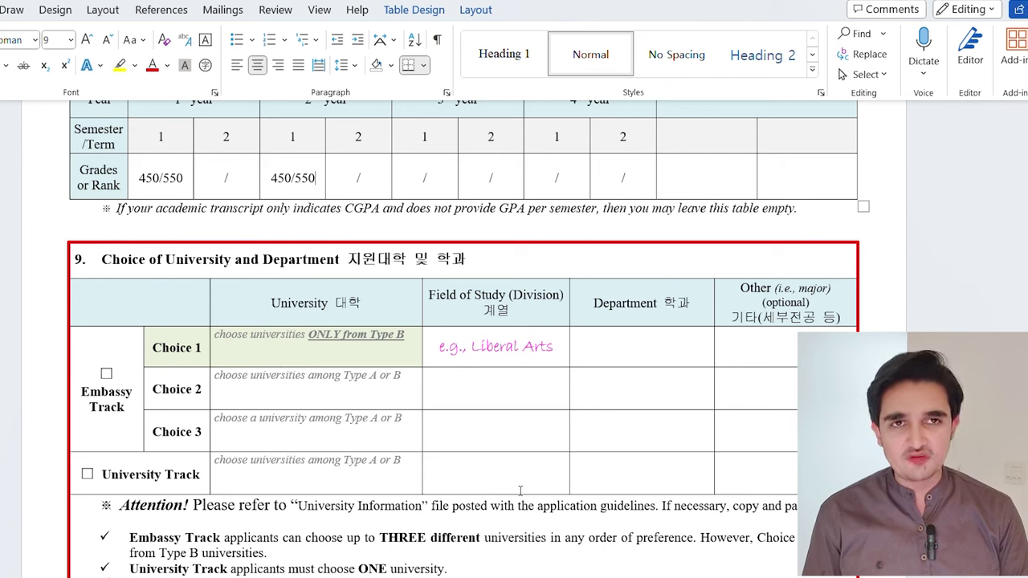
Scroll past sections 10–11 and the declaration to the Form 2 Personal Statement page
{"action": "scroll", "coordinate": [520, 491], "scroll_direction": "down", "scroll_amount": 3}
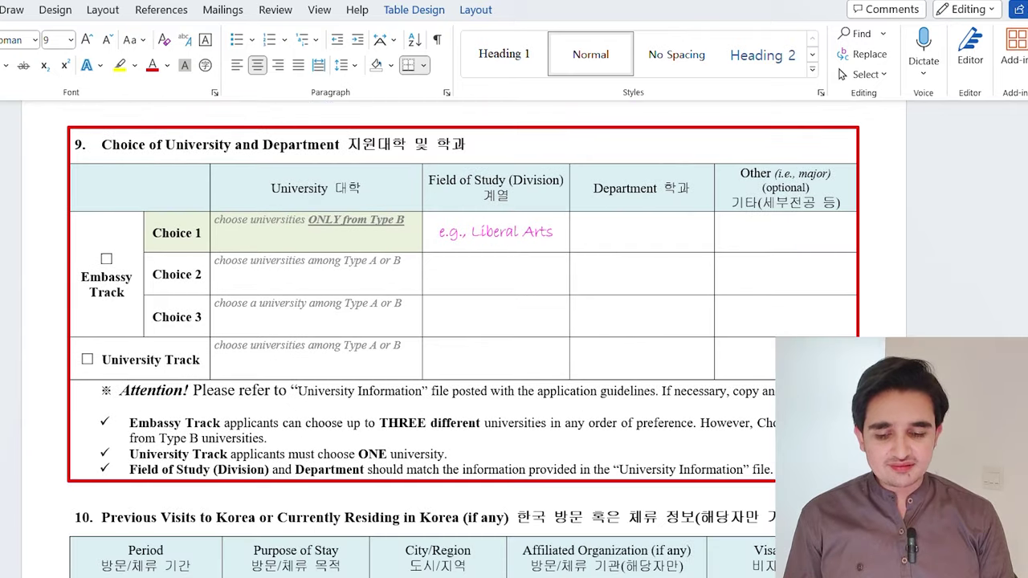
{"action": "scroll", "coordinate": [578, 281], "scroll_direction": "down", "scroll_amount": 5}
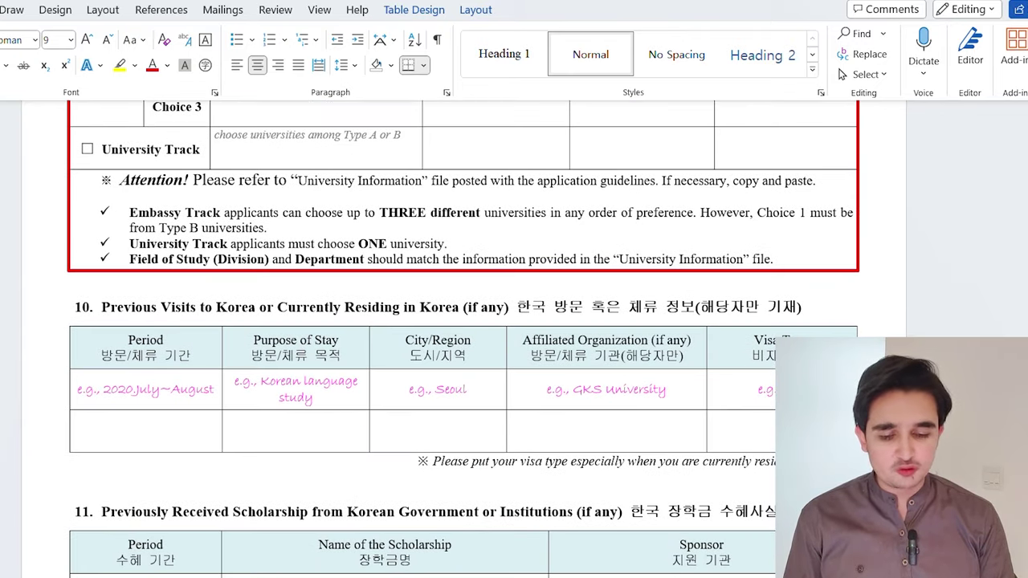
{"action": "scroll", "coordinate": [462, 337], "scroll_direction": "down", "scroll_amount": 5}
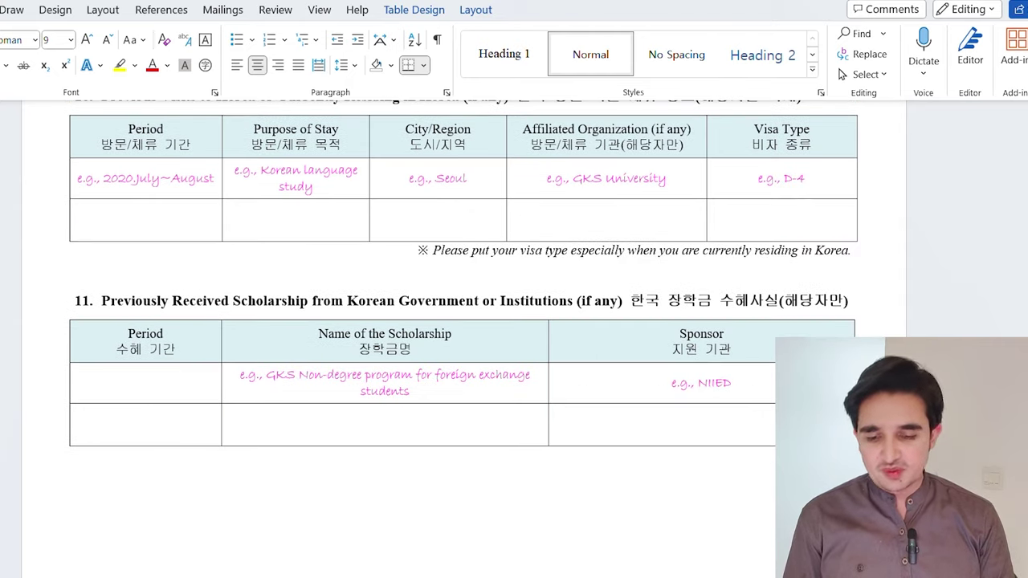
{"action": "scroll", "coordinate": [463, 273], "scroll_direction": "down", "scroll_amount": 13}
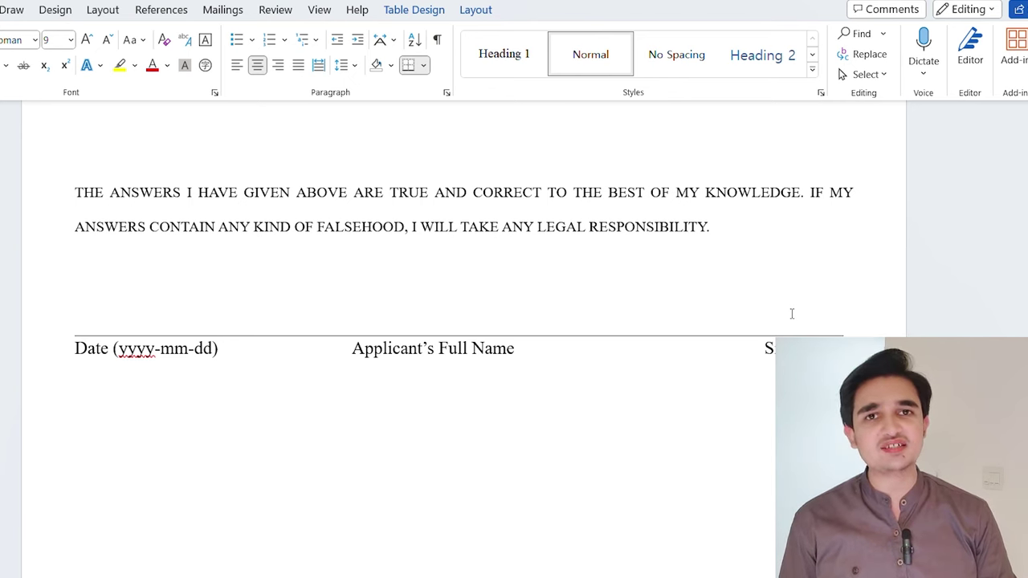
{"action": "key", "text": "Page_Down"}
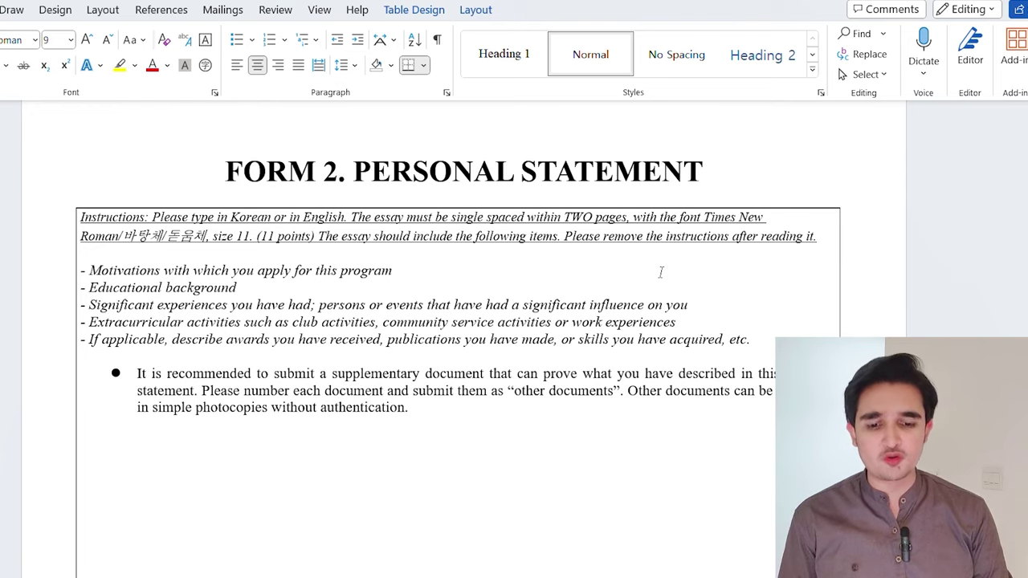
Scroll through Form 2 Personal Statement and Form 3 Study Plan to its Date and name line
{"action": "scroll", "coordinate": [661, 272], "scroll_direction": "down", "scroll_amount": 10}
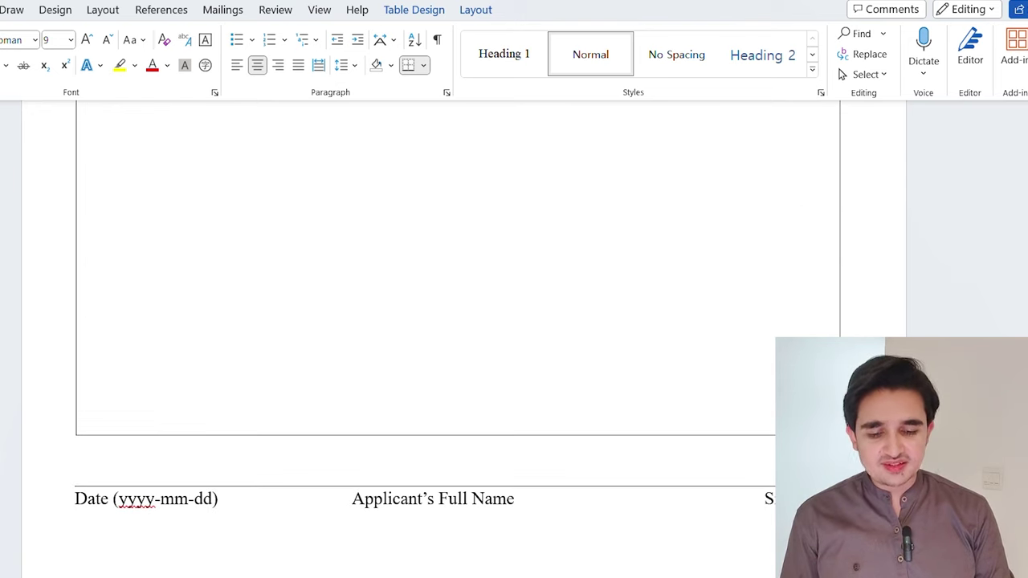
{"action": "scroll", "coordinate": [430, 321], "scroll_direction": "down", "scroll_amount": 3}
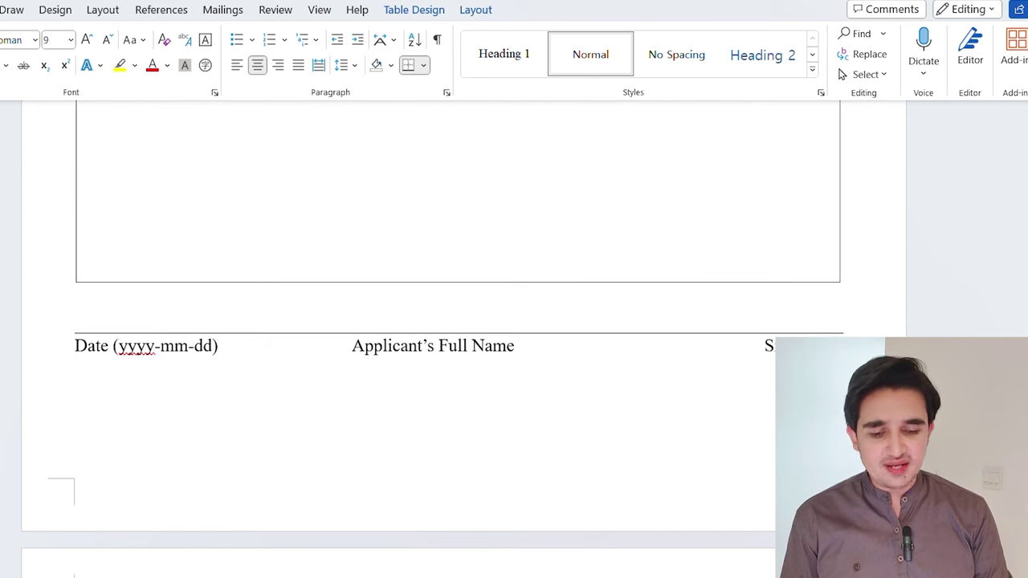
{"action": "scroll", "coordinate": [434, 321], "scroll_direction": "down", "scroll_amount": 8}
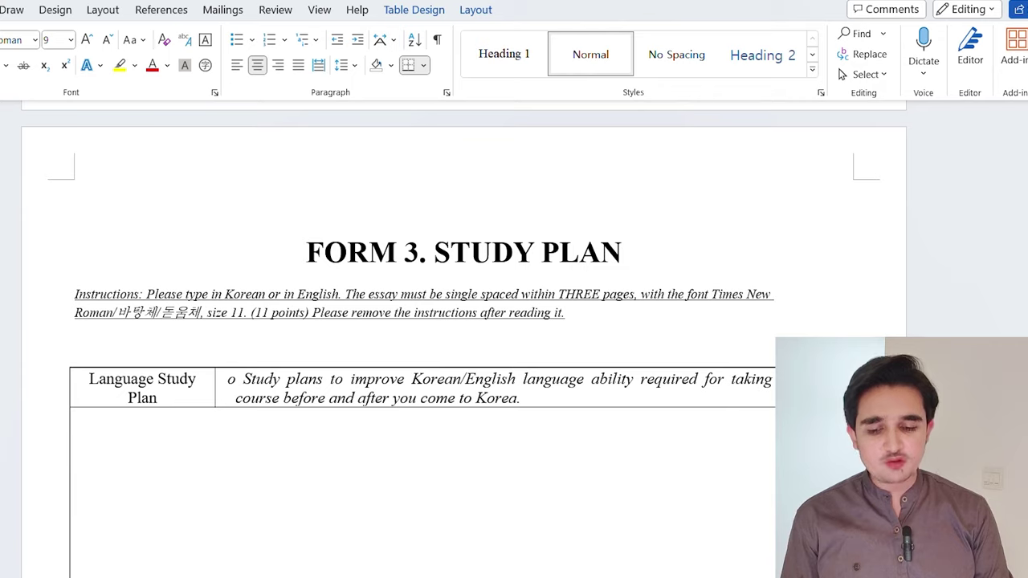
{"action": "scroll", "coordinate": [434, 321], "scroll_direction": "down", "scroll_amount": 2}
{"action": "scroll", "coordinate": [434, 321], "scroll_direction": "down", "scroll_amount": 6}
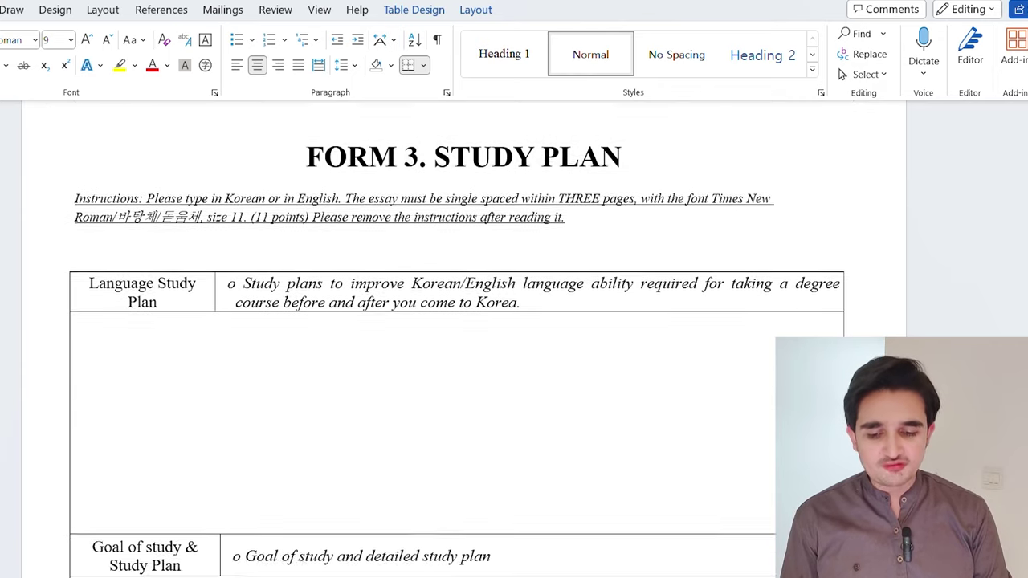
{"action": "scroll", "coordinate": [434, 321], "scroll_direction": "down", "scroll_amount": 5}
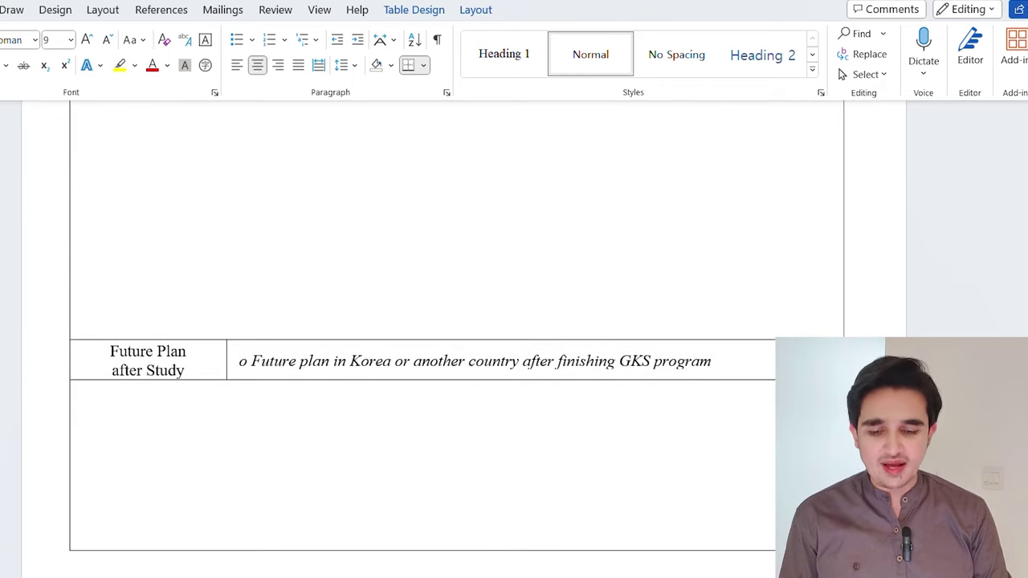
{"action": "scroll", "coordinate": [434, 321], "scroll_direction": "down", "scroll_amount": 6}
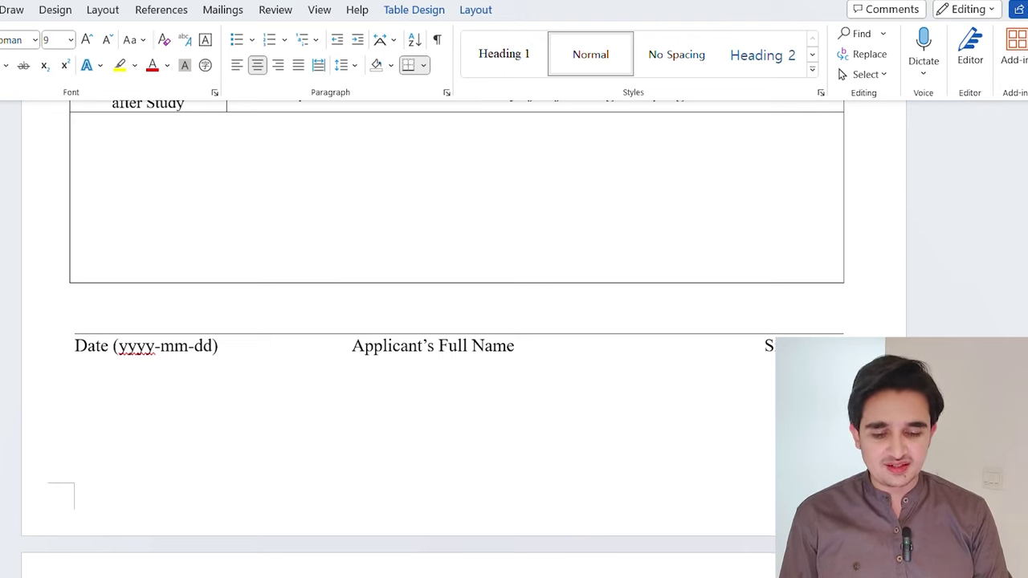
{"action": "scroll", "coordinate": [464, 321], "scroll_direction": "down", "scroll_amount": 10}
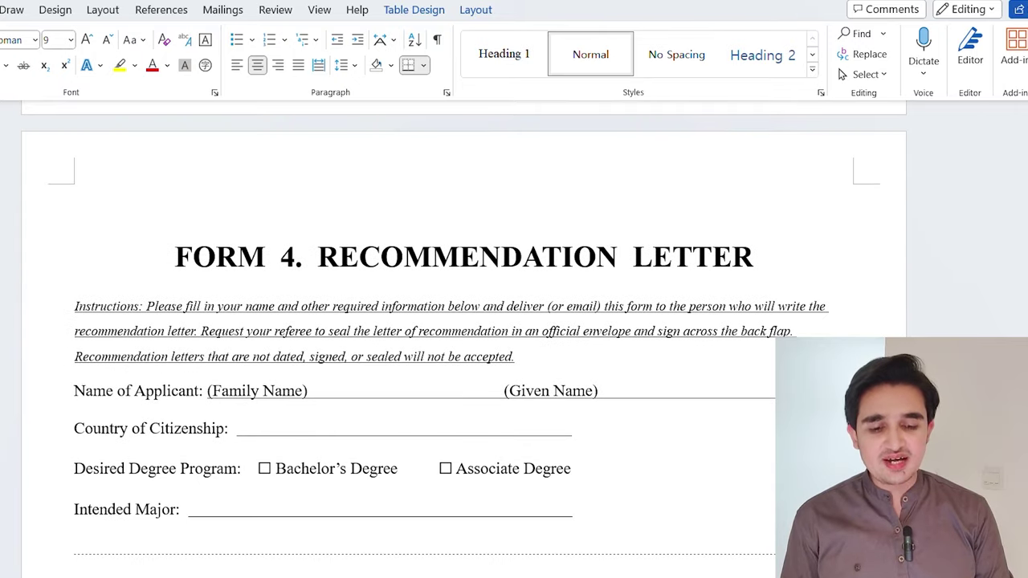
Scroll through Form 4's applicant and referee fields down to the Form 5 Applicant Agreement pledges
{"action": "scroll", "coordinate": [464, 337], "scroll_direction": "down", "scroll_amount": 2}
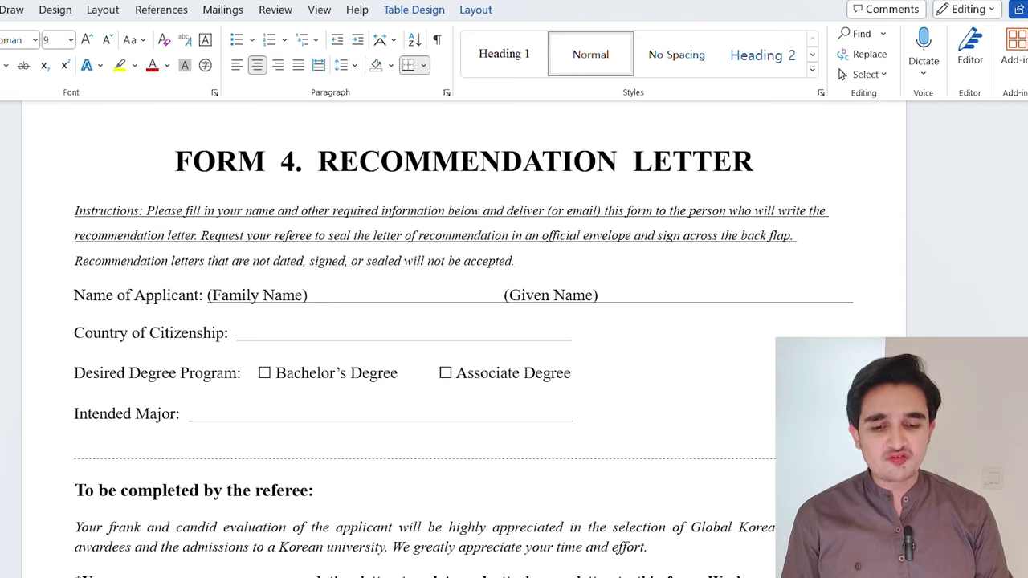
{"action": "scroll", "coordinate": [464, 337], "scroll_direction": "down", "scroll_amount": 1}
{"action": "scroll", "coordinate": [464, 337], "scroll_direction": "down", "scroll_amount": 5}
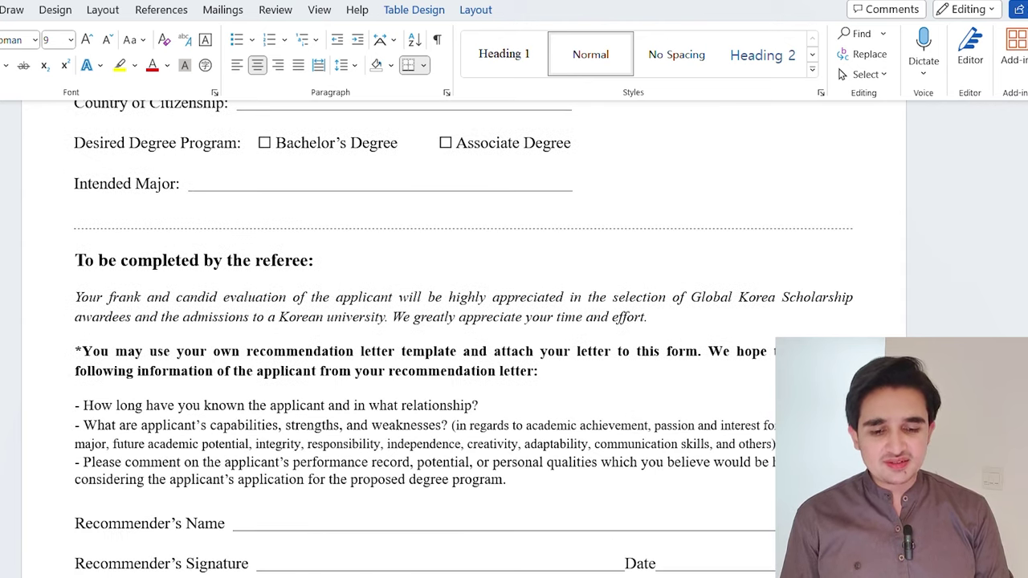
{"action": "scroll", "coordinate": [464, 338], "scroll_direction": "up", "scroll_amount": 6}
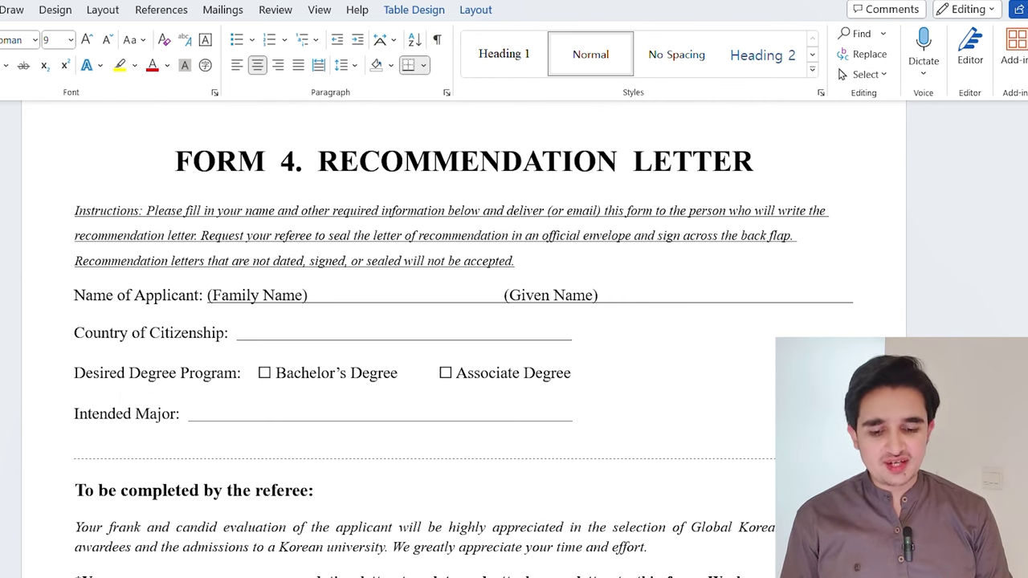
{"action": "scroll", "coordinate": [465, 337], "scroll_direction": "down", "scroll_amount": 4}
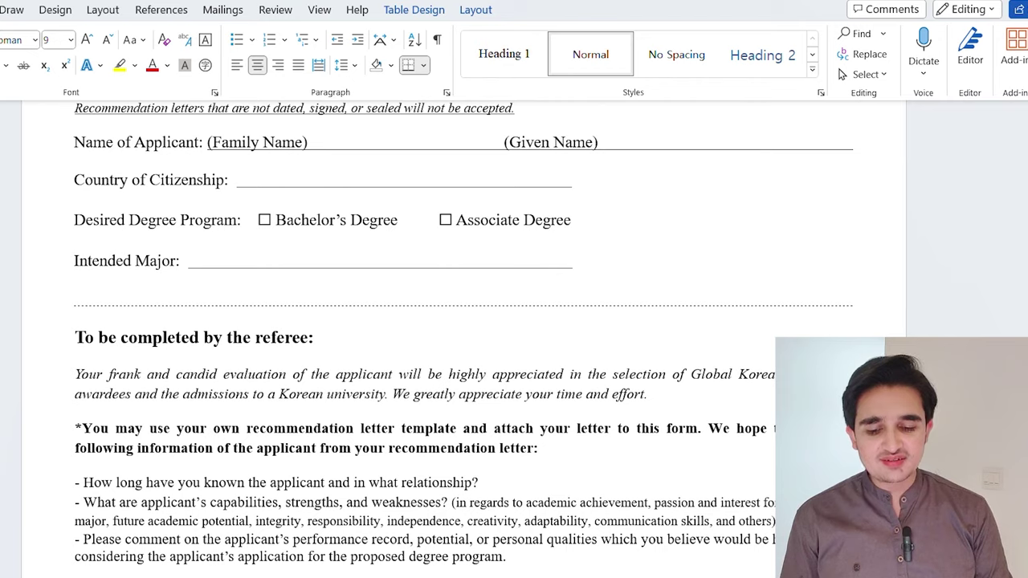
{"action": "scroll", "coordinate": [464, 337], "scroll_direction": "down", "scroll_amount": 4}
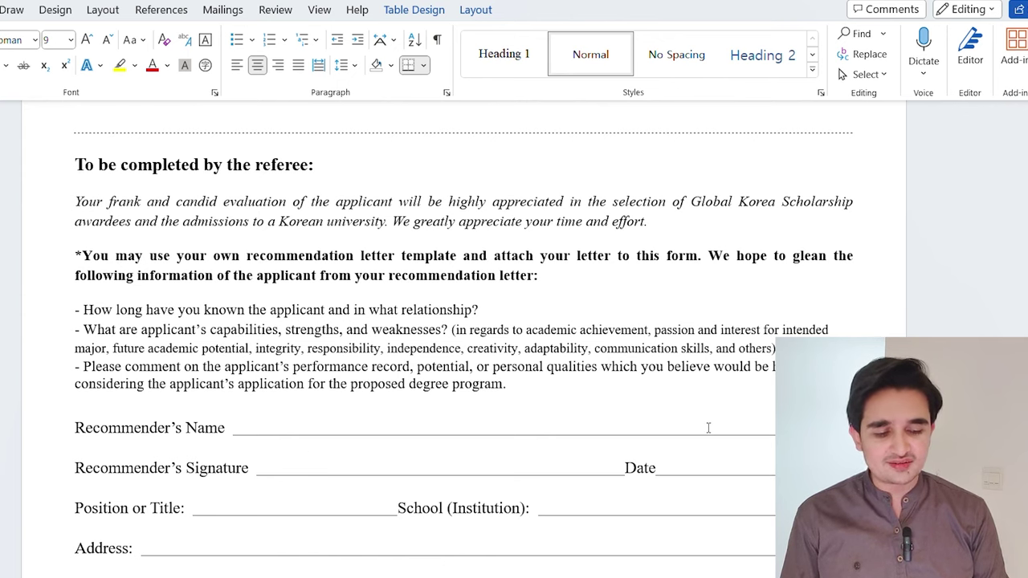
{"action": "scroll", "coordinate": [707, 427], "scroll_direction": "down", "scroll_amount": 3}
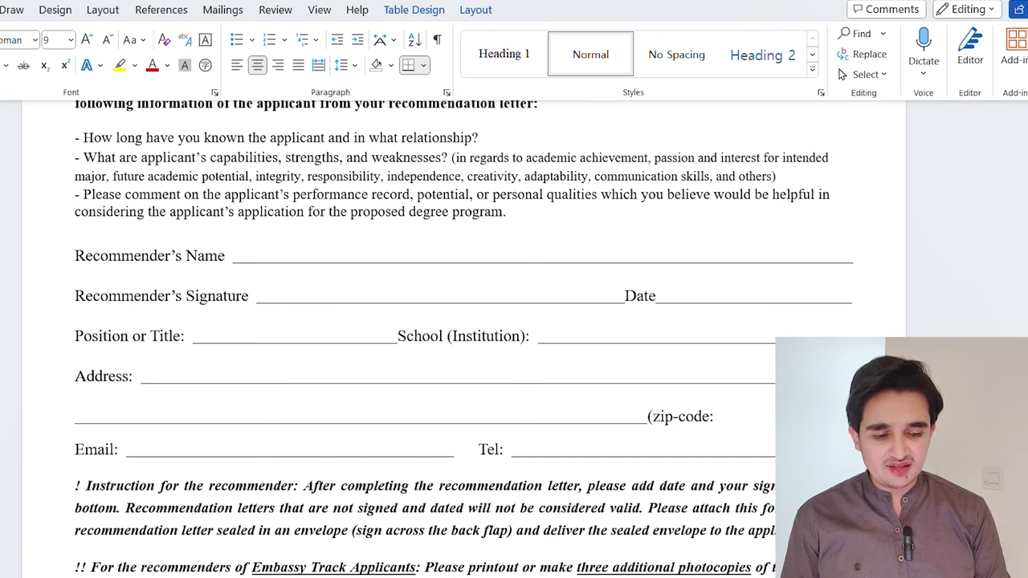
{"action": "scroll", "coordinate": [463, 337], "scroll_direction": "down", "scroll_amount": 12}
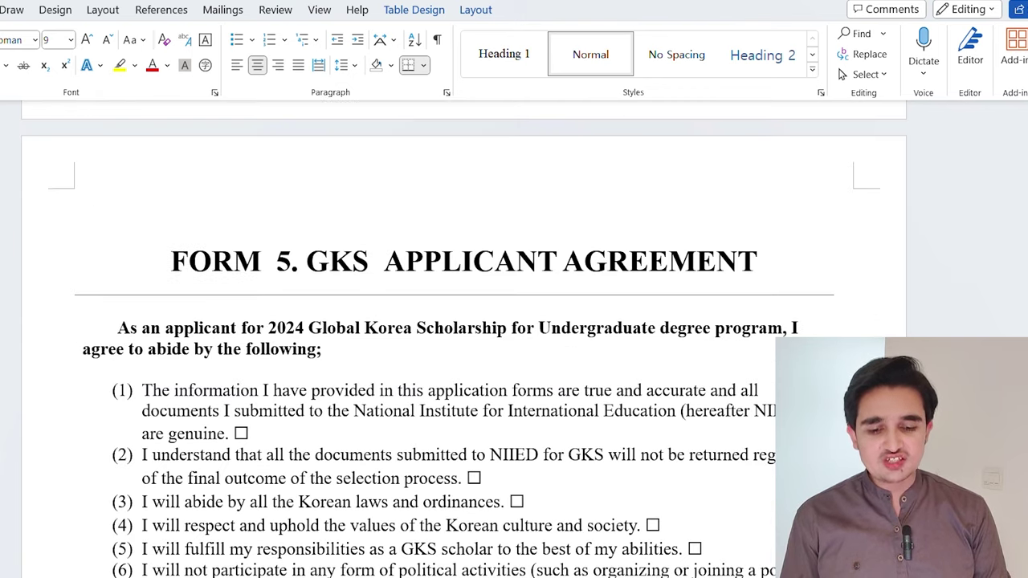
Tick agreement pledges (1) and (2) in Form 5, then read down to the confirmation signature box
{"action": "scroll", "coordinate": [464, 337], "scroll_direction": "down", "scroll_amount": 4}
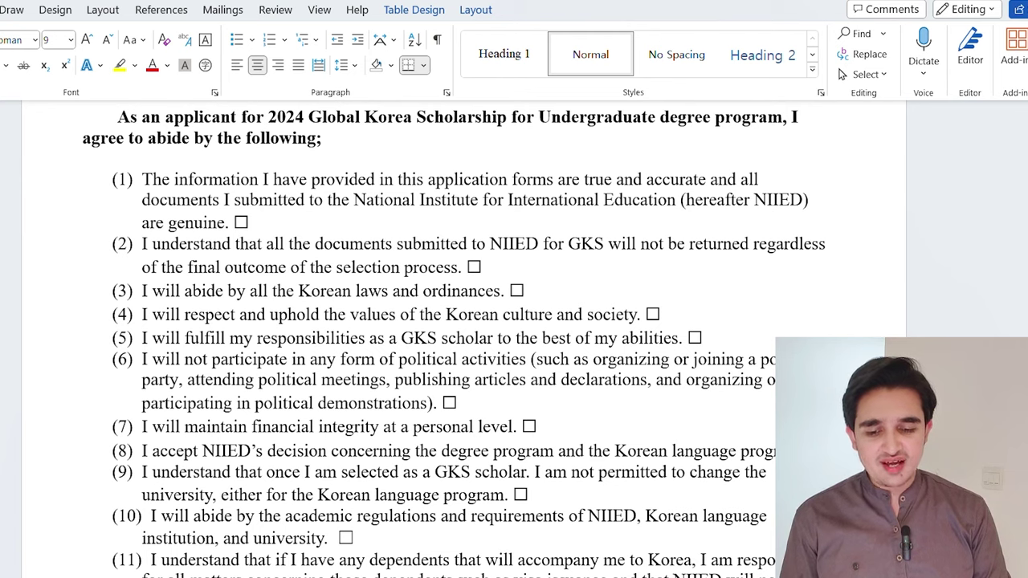
{"action": "left_click", "coordinate": [241, 223]}
{"action": "left_click", "coordinate": [474, 267]}
{"action": "scroll", "coordinate": [474, 268], "scroll_direction": "down", "scroll_amount": 1}
{"action": "scroll", "coordinate": [474, 267], "scroll_direction": "down", "scroll_amount": 10}
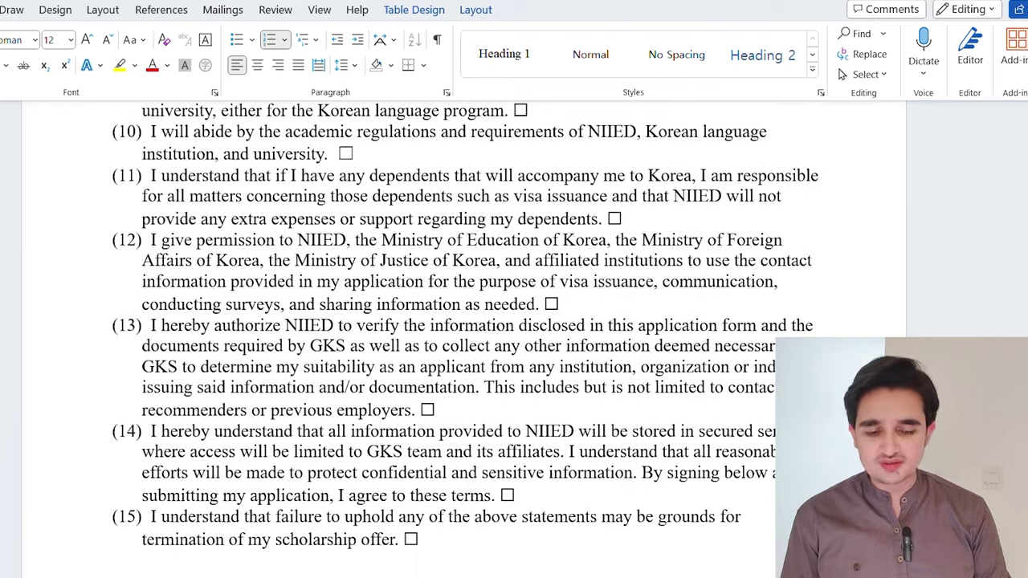
{"action": "scroll", "coordinate": [474, 267], "scroll_direction": "down", "scroll_amount": 15}
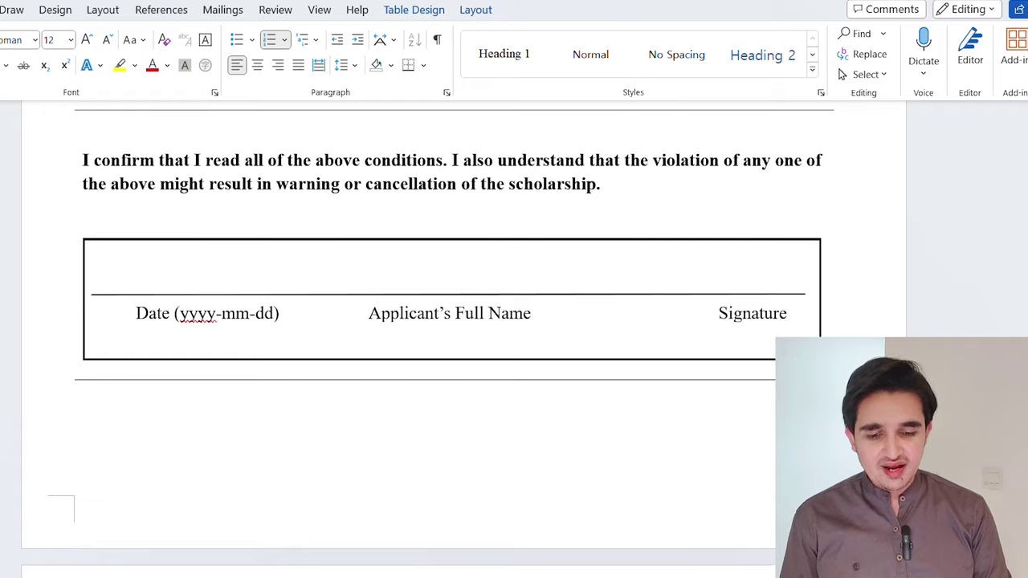
{"action": "scroll", "coordinate": [464, 338], "scroll_direction": "down", "scroll_amount": 7}
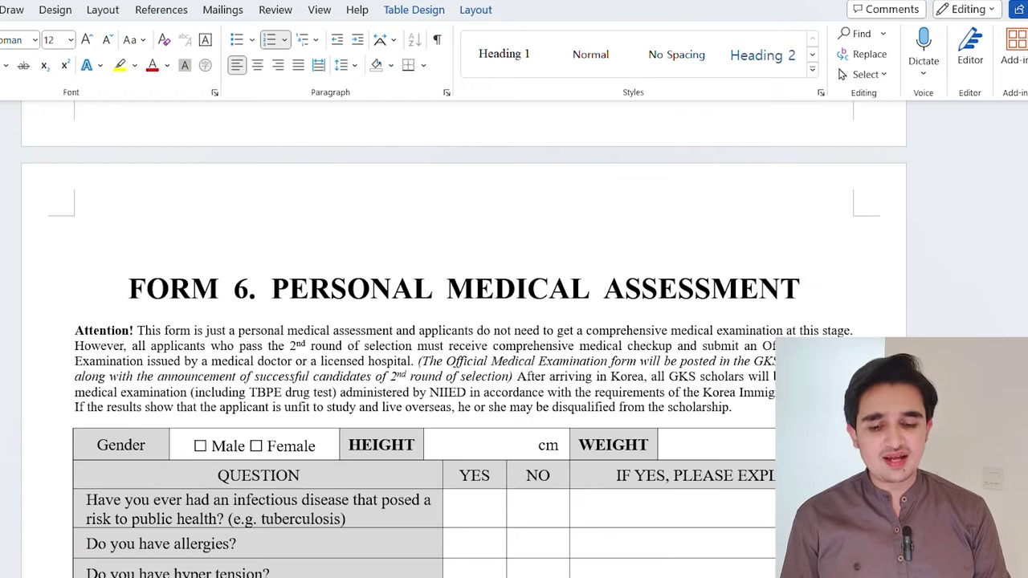
{"action": "scroll", "coordinate": [464, 337], "scroll_direction": "down", "scroll_amount": 2}
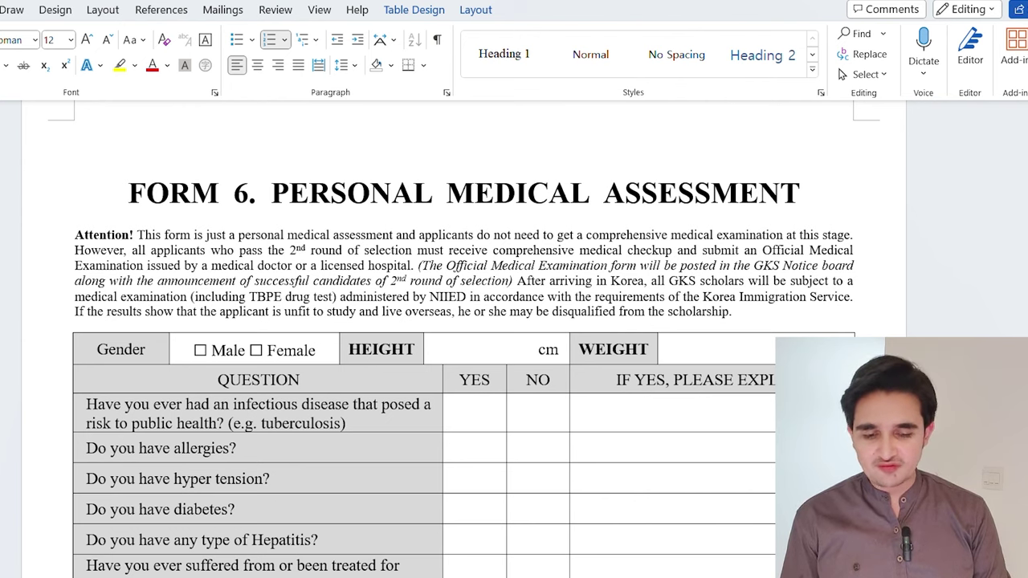
{"action": "scroll", "coordinate": [462, 178], "scroll_direction": "down", "scroll_amount": 5}
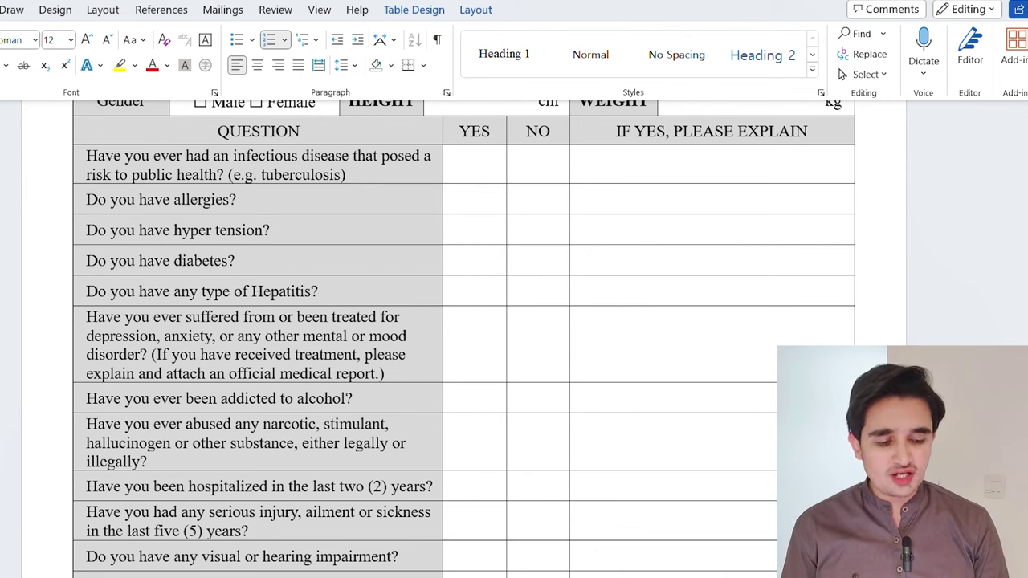
{"action": "scroll", "coordinate": [463, 337], "scroll_direction": "down", "scroll_amount": 10}
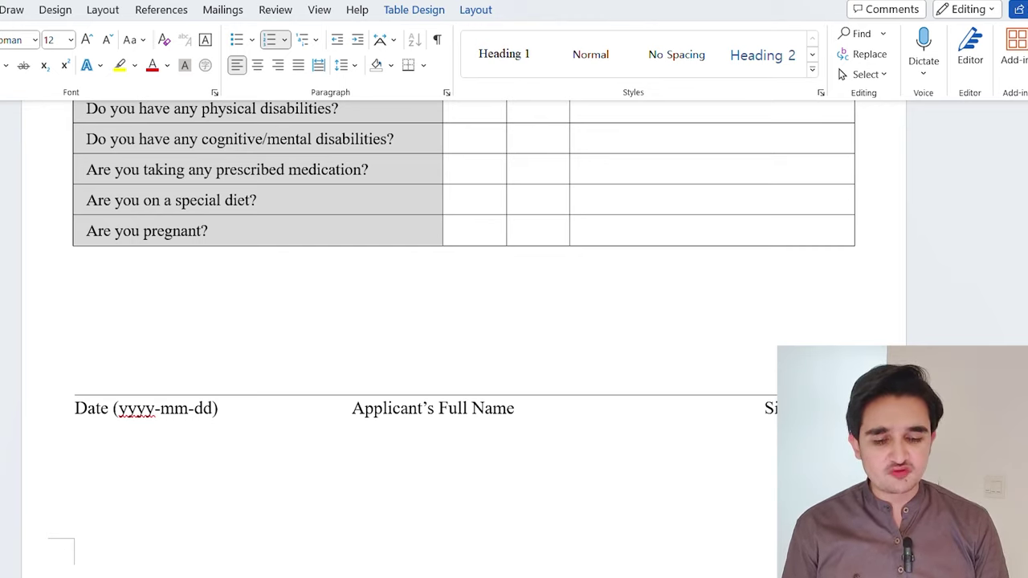
{"action": "scroll", "coordinate": [439, 340], "scroll_direction": "down", "scroll_amount": 1}
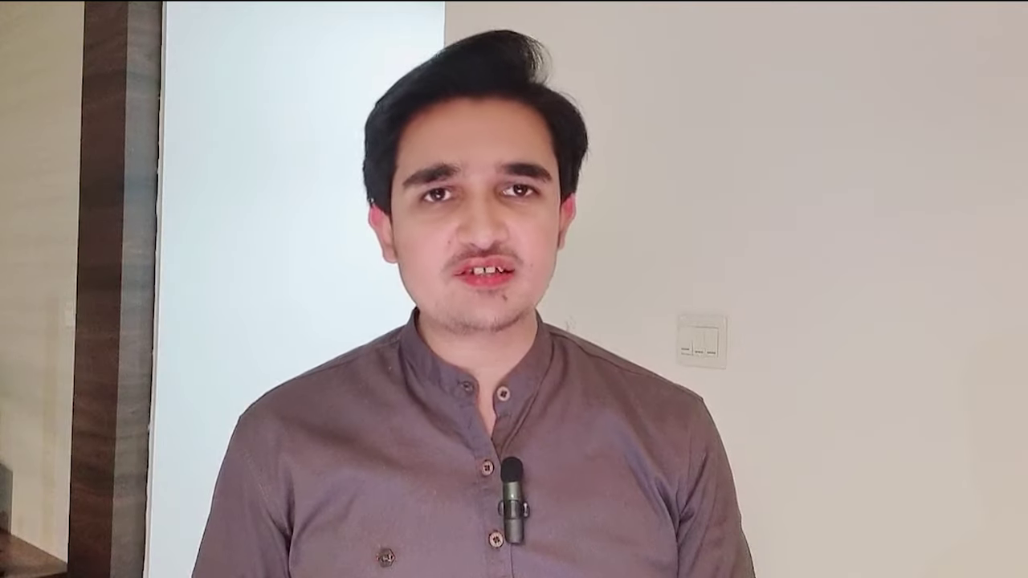